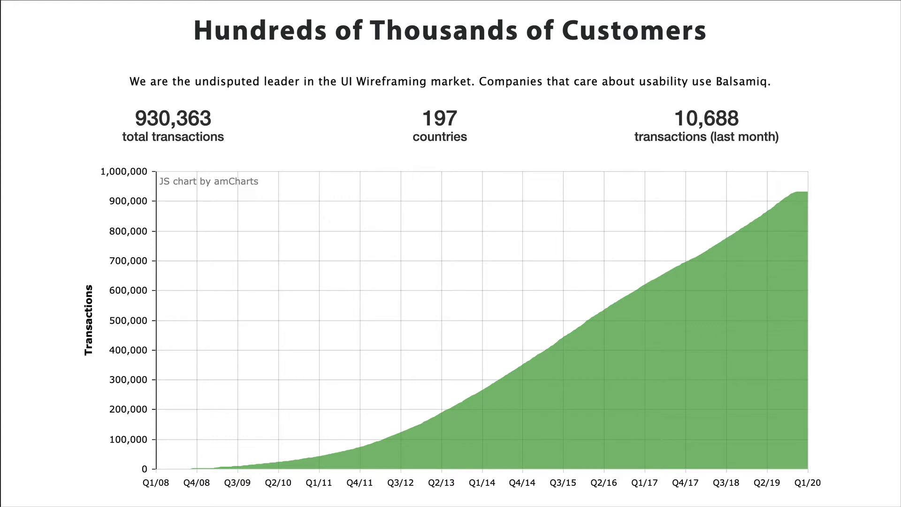
Step: Add Balsamiq Wireframes from the Jira issue's More menu to open New Project 1
{"action": "scroll", "coordinate": [451, 254], "scroll_direction": "down", "scroll_amount": 5}
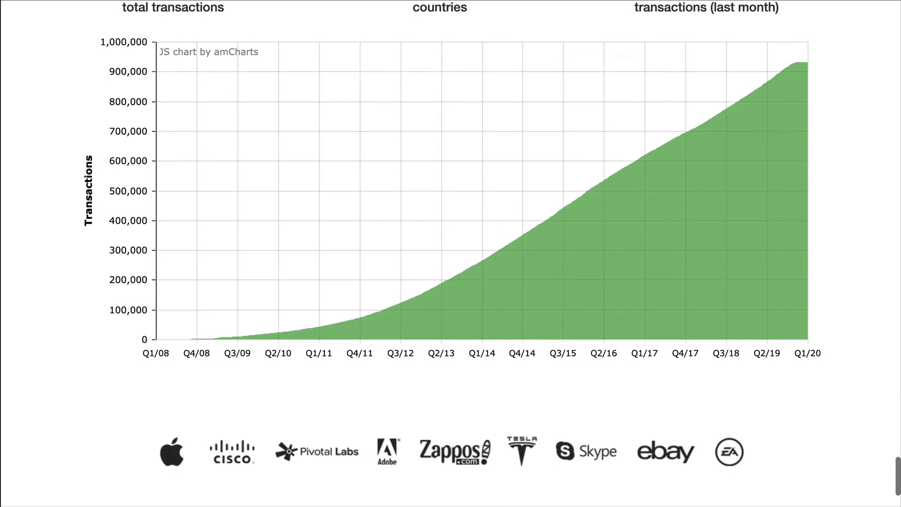
{"action": "scroll", "coordinate": [451, 253], "scroll_direction": "down", "scroll_amount": 1}
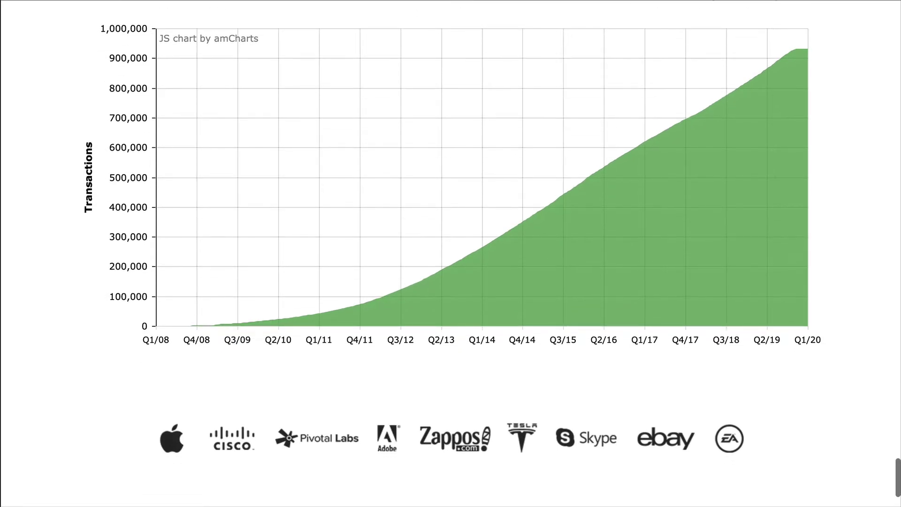
{"action": "scroll", "coordinate": [450, 254], "scroll_direction": "down", "scroll_amount": 6}
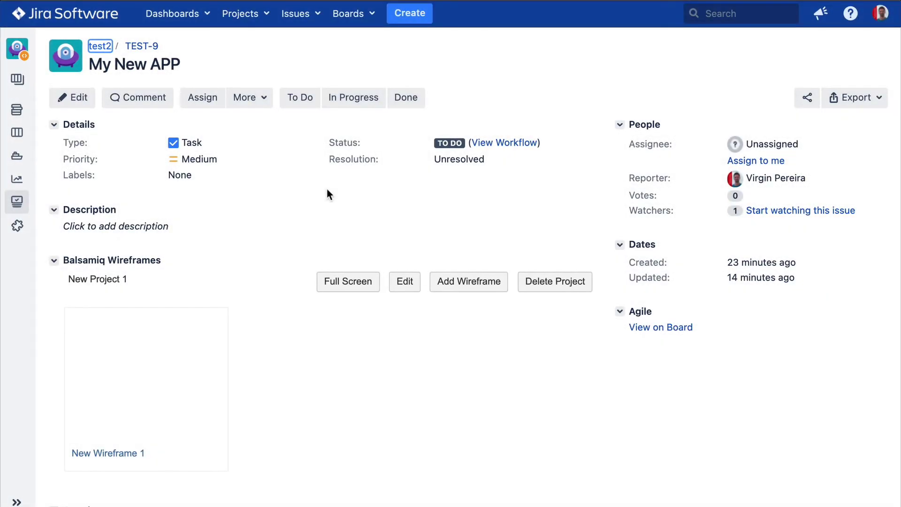
{"action": "left_click", "coordinate": [264, 100]}
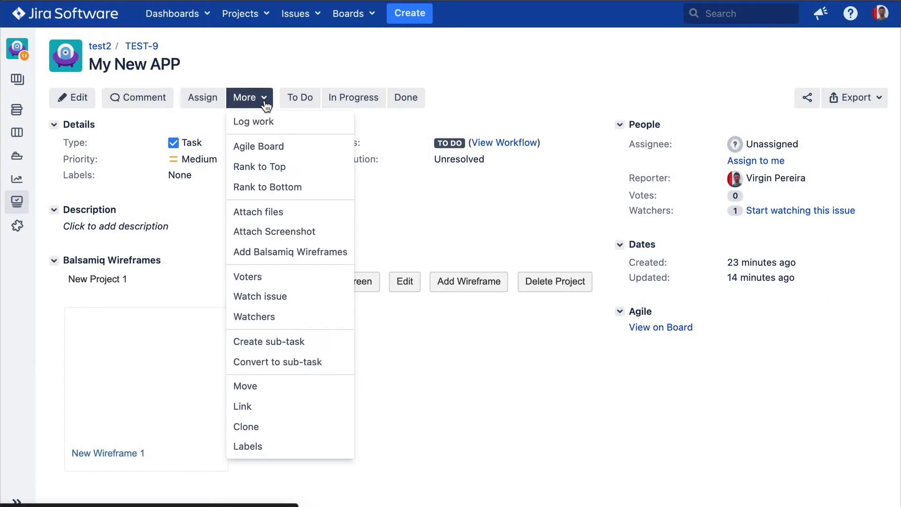
{"action": "left_click", "coordinate": [275, 252]}
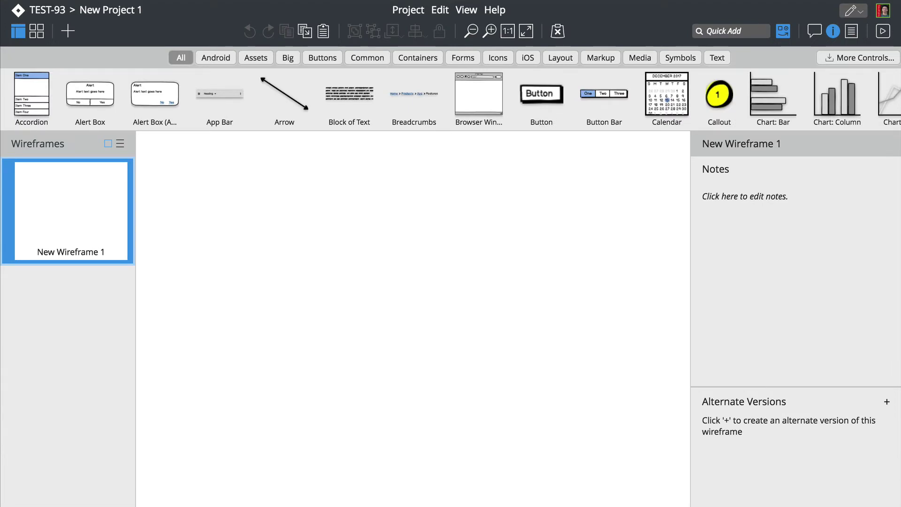
Step: Place an iPhone frame on the canvas and rename the project Funstagram
{"action": "scroll", "coordinate": [296, 100], "scroll_direction": "right", "scroll_amount": 15}
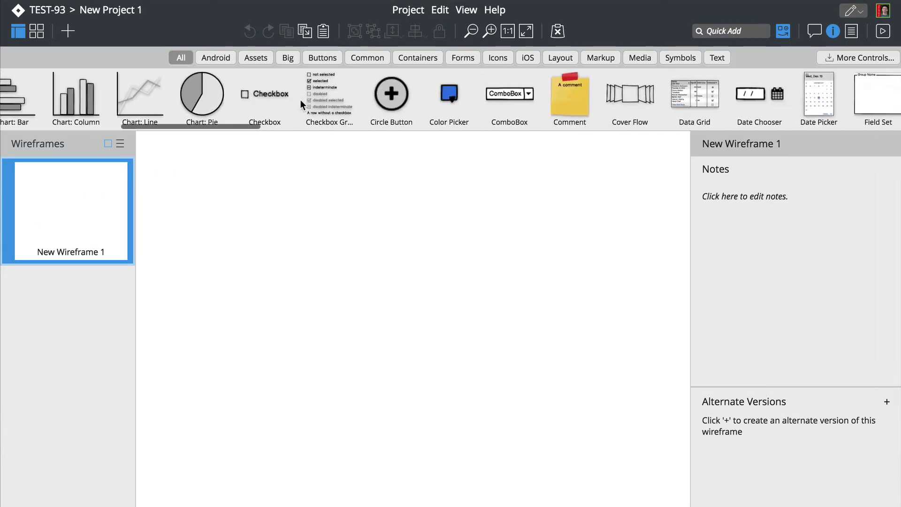
{"action": "scroll", "coordinate": [302, 99], "scroll_direction": "right", "scroll_amount": 20}
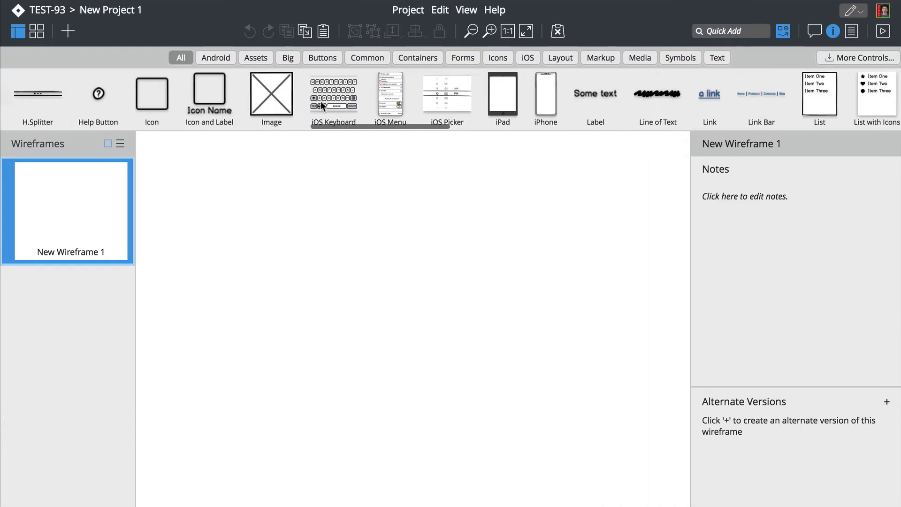
{"action": "left_click_drag", "start_coordinate": [467, 96], "coordinate": [417, 486]}
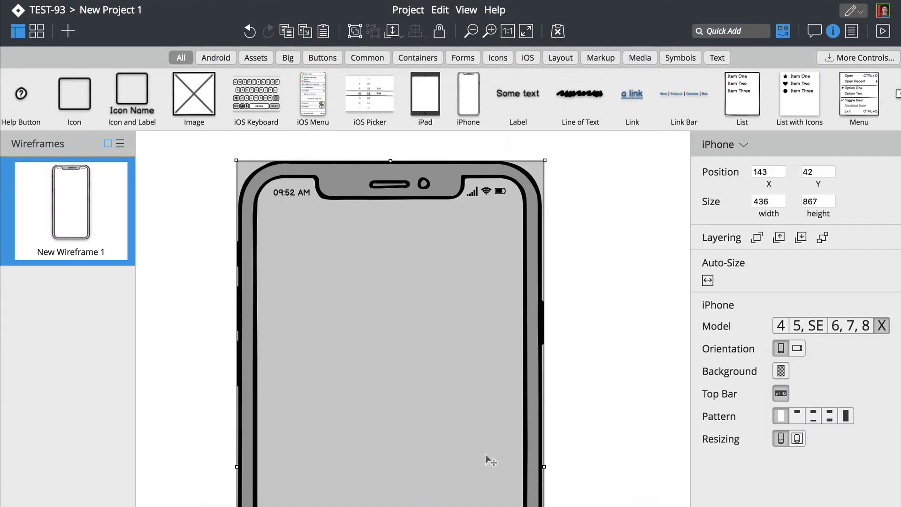
{"action": "left_click", "coordinate": [599, 331]}
{"action": "left_click", "coordinate": [112, 14]}
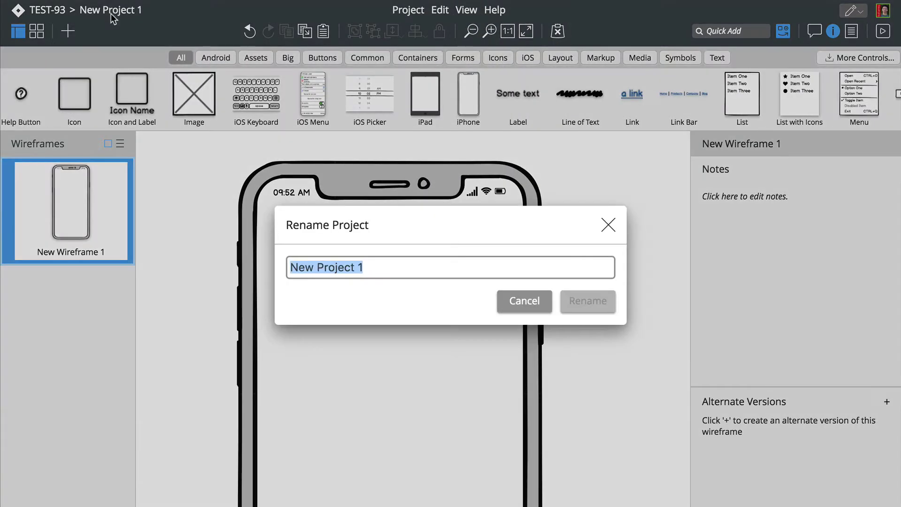
{"action": "type", "text": "Funstagram"}
{"action": "key", "text": "Return"}
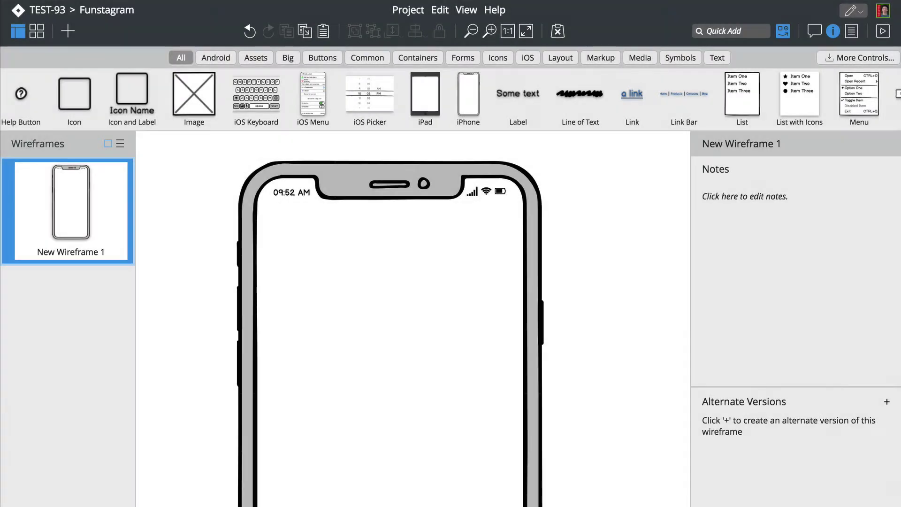
Step: Add a Subtitle reading 'Funstagram!' and position it at the top of the iPhone screen
{"action": "left_click", "coordinate": [717, 30]}
{"action": "type", "text": "subt"}
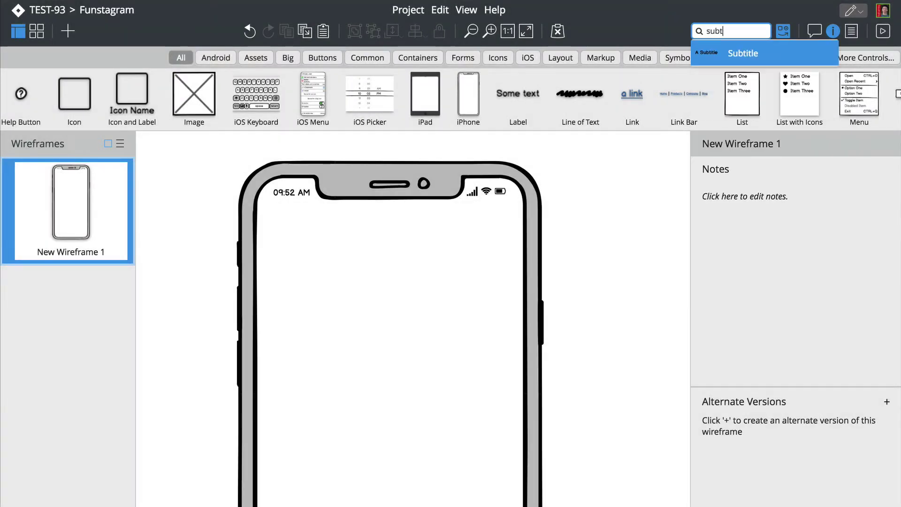
{"action": "key", "text": "Return"}
{"action": "left_click_drag", "start_coordinate": [229, 179], "coordinate": [411, 224]}
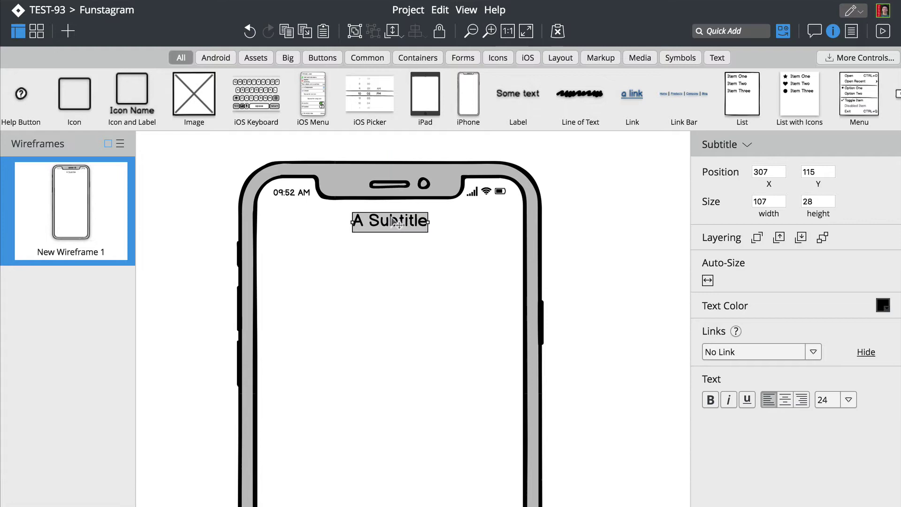
{"action": "double_click", "coordinate": [410, 224]}
{"action": "type", "text": "Funstagram!"}
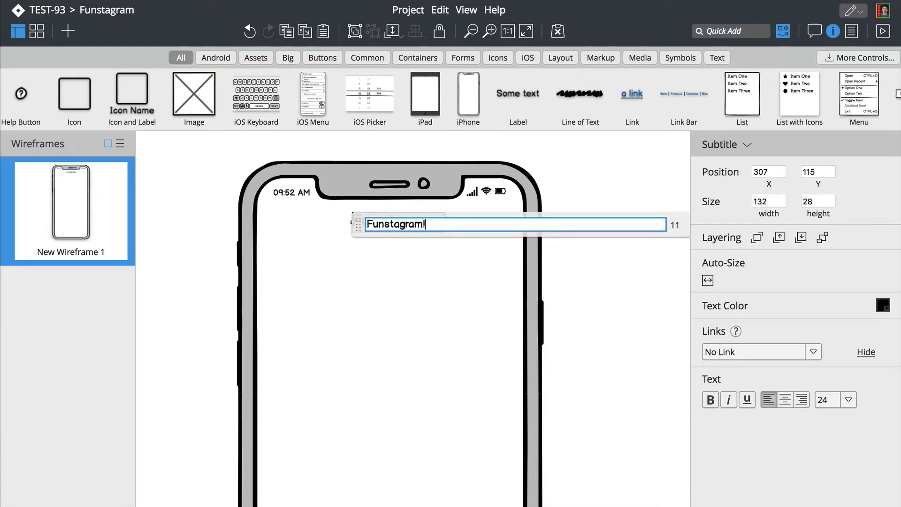
{"action": "key", "text": "Return"}
{"action": "left_click_drag", "start_coordinate": [387, 229], "coordinate": [384, 228]}
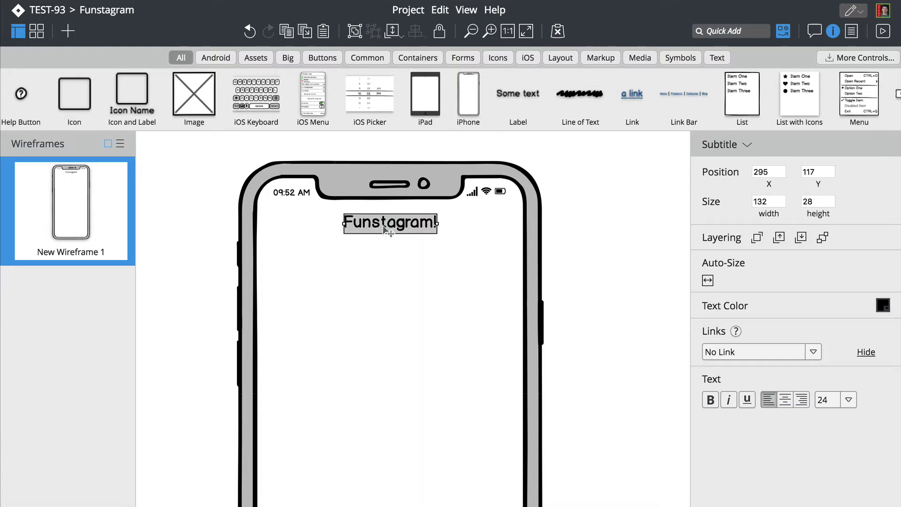
{"action": "left_click", "coordinate": [713, 31]}
Step: Add a camera icon left of the title and duplicate it to the right side
{"action": "type", "text": "icon"}
{"action": "key", "text": "Return"}
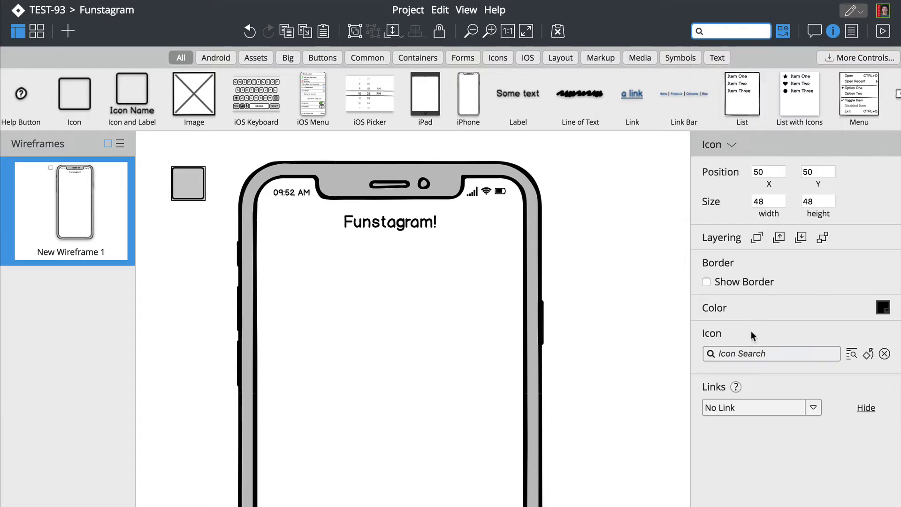
{"action": "left_click", "coordinate": [752, 347]}
{"action": "type", "text": "pho"}
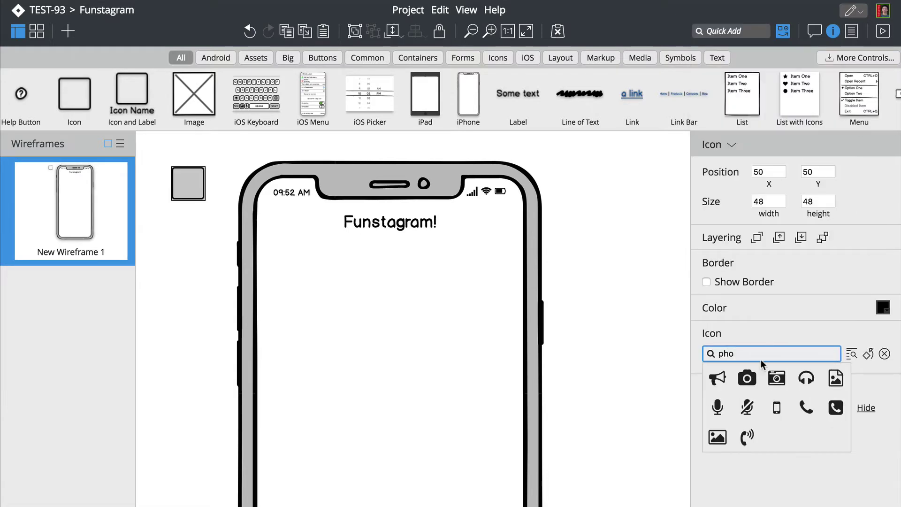
{"action": "left_click", "coordinate": [747, 378]}
{"action": "left_click_drag", "start_coordinate": [187, 184], "coordinate": [498, 227]}
Step: Change the right icon to Paper Plane Outlined and draw a wide rectangle below the header
{"action": "left_click", "coordinate": [741, 353]}
{"action": "type", "text": "sen"}
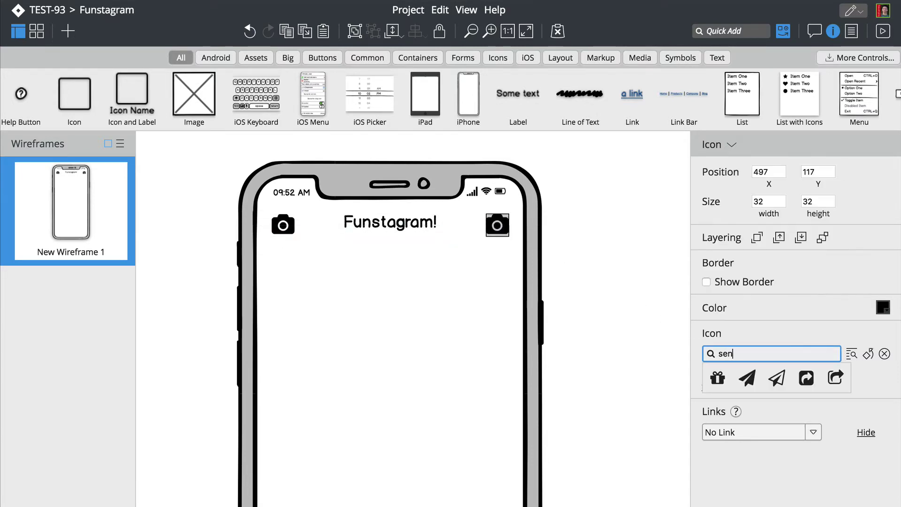
{"action": "left_click", "coordinate": [776, 377]}
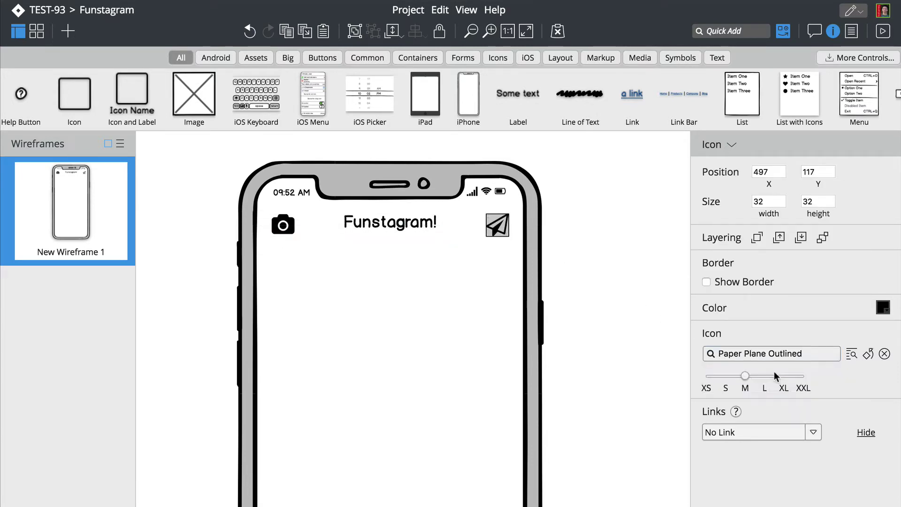
{"action": "left_click", "coordinate": [643, 330]}
{"action": "left_click_drag", "start_coordinate": [258, 253], "coordinate": [526, 336]}
Step: Give the band a lighter grey fill and add a row of five User Circle Outlined avatars
{"action": "left_click", "coordinate": [883, 311]}
{"action": "left_click", "coordinate": [875, 344]}
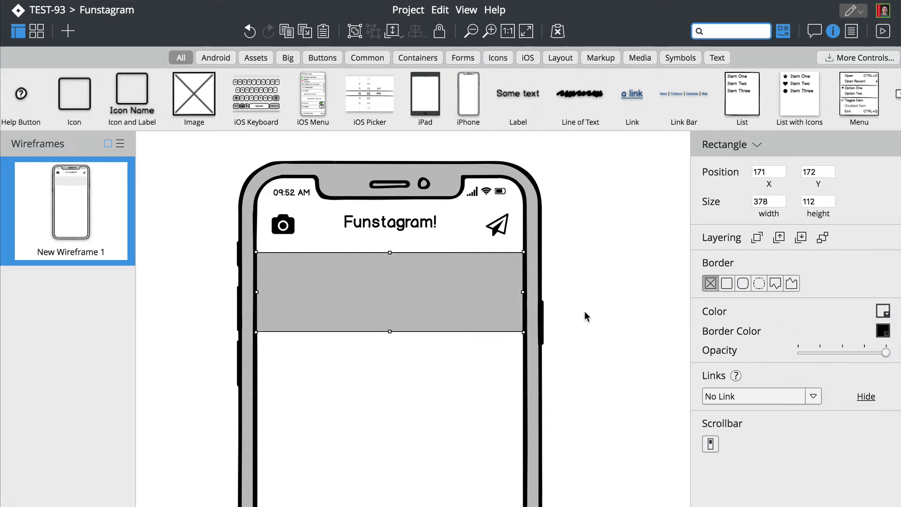
{"action": "type", "text": "icon"}
{"action": "key", "text": "Down"}
{"action": "key", "text": "Return"}
{"action": "left_click", "coordinate": [740, 390]}
{"action": "type", "text": "user"}
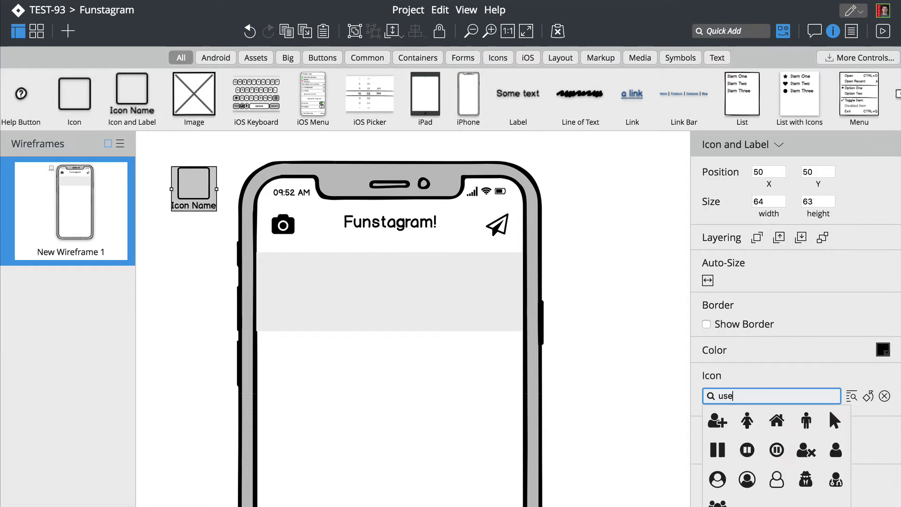
{"action": "left_click", "coordinate": [744, 446]}
{"action": "left_click_drag", "start_coordinate": [204, 207], "coordinate": [349, 293]}
{"action": "key", "text": "ctrl+d"}
{"action": "key", "text": "ctrl+d"}
{"action": "key", "text": "ctrl+d"}
Step: Label the first three avatars 'You' and two friends' names
{"action": "double_click", "coordinate": [294, 313]}
{"action": "type", "text": "You"}
{"action": "key", "text": "Return"}
{"action": "double_click", "coordinate": [338, 310]}
{"action": "type", "text": "Brendan"}
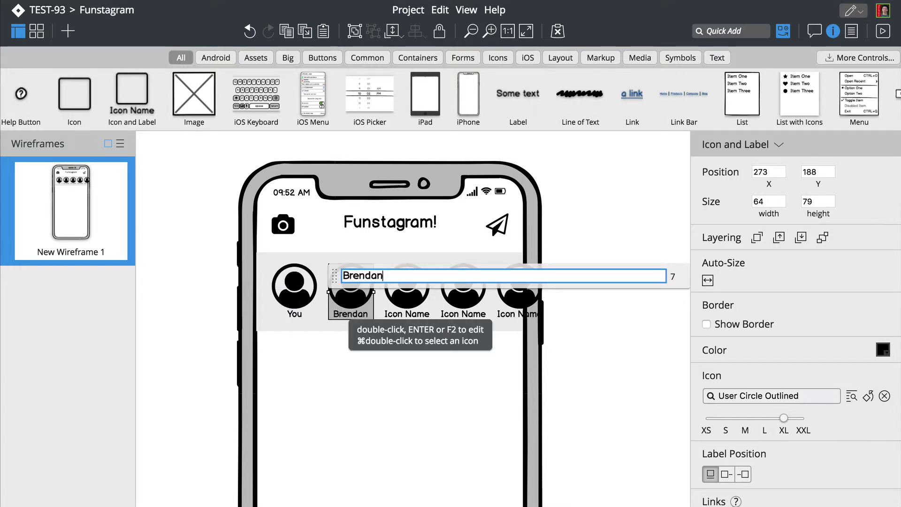
{"action": "key", "text": "Return"}
{"action": "double_click", "coordinate": [396, 311]}
{"action": "type", "text": "Anna"}
{"action": "key", "text": "Return"}
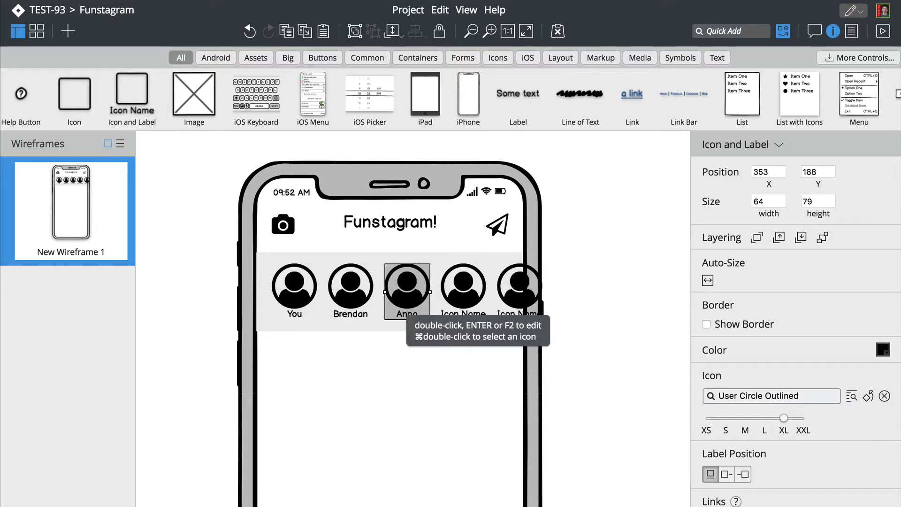
Step: Label the last two avatars with friends' names and add a circle Shape
{"action": "double_click", "coordinate": [463, 310]}
{"action": "type", "text": "Peldi"}
{"action": "key", "text": "Return"}
{"action": "left_click", "coordinate": [514, 291]}
{"action": "double_click", "coordinate": [513, 292]}
{"action": "type", "text": "Va"}
{"action": "key", "text": "Return"}
{"action": "left_click", "coordinate": [571, 285]}
{"action": "left_click", "coordinate": [730, 31]}
{"action": "type", "text": "shap"}
{"action": "key", "text": "Return"}
Step: Give the circle a red border and duplicate the red ring onto the four friends' avatars
{"action": "left_click_drag", "start_coordinate": [183, 177], "coordinate": [350, 276]}
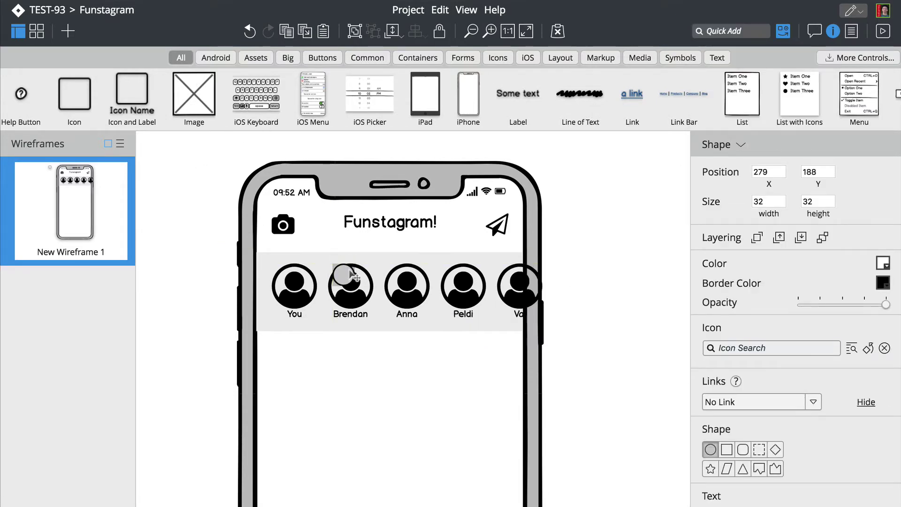
{"action": "left_click", "coordinate": [882, 282]}
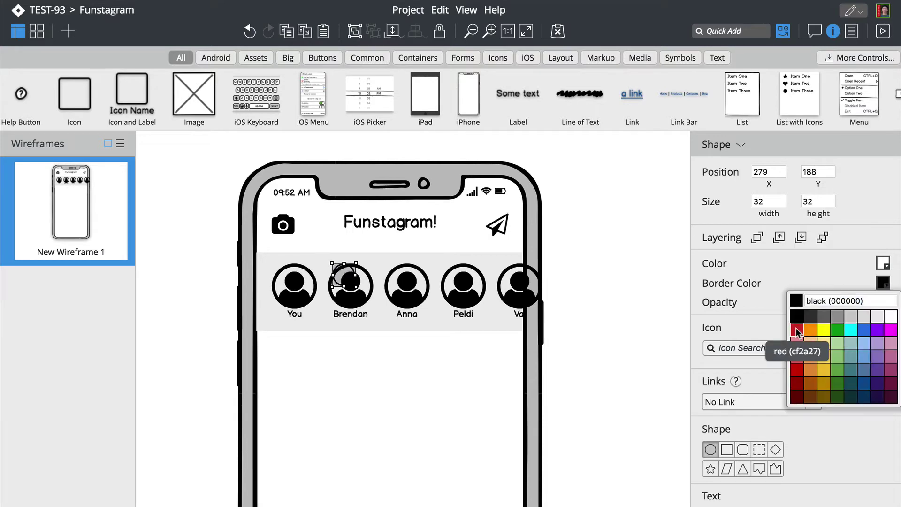
{"action": "left_click", "coordinate": [796, 331]}
{"action": "left_click_drag", "start_coordinate": [356, 286], "coordinate": [424, 307]}
{"action": "key", "text": "super+d"}
{"action": "key", "text": "super+d"}
{"action": "left_click", "coordinate": [554, 333]}
Step: Crop the last avatar group at the phone's edge and hide the UI library
{"action": "left_click_drag", "start_coordinate": [554, 333], "coordinate": [496, 262]}
{"action": "left_click", "coordinate": [707, 280]}
{"action": "left_click_drag", "start_coordinate": [543, 320], "coordinate": [521, 330]}
{"action": "left_click", "coordinate": [237, 213]}
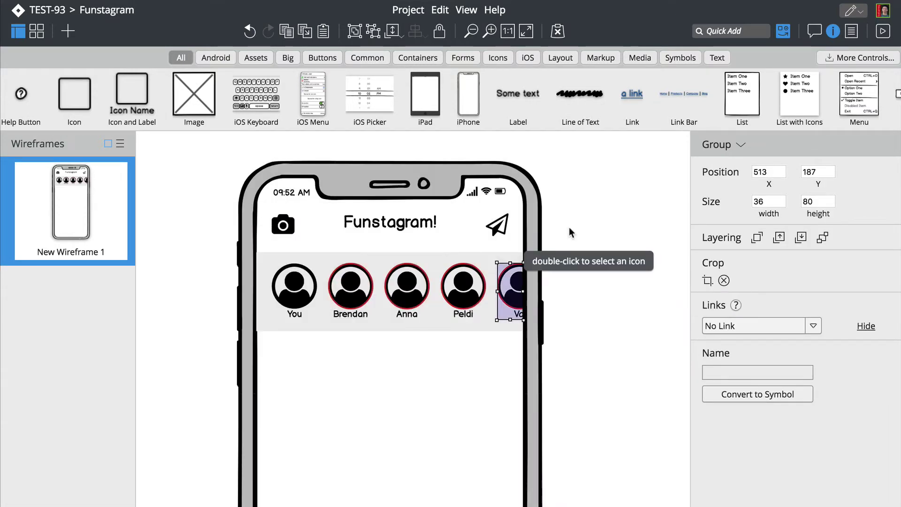
{"action": "key", "text": "Escape"}
{"action": "left_click", "coordinate": [783, 31]}
Step: Add a 'Stories' label above the avatars and raise the grey strip to fit it
{"action": "left_click", "coordinate": [743, 32]}
{"action": "type", "text": "label"}
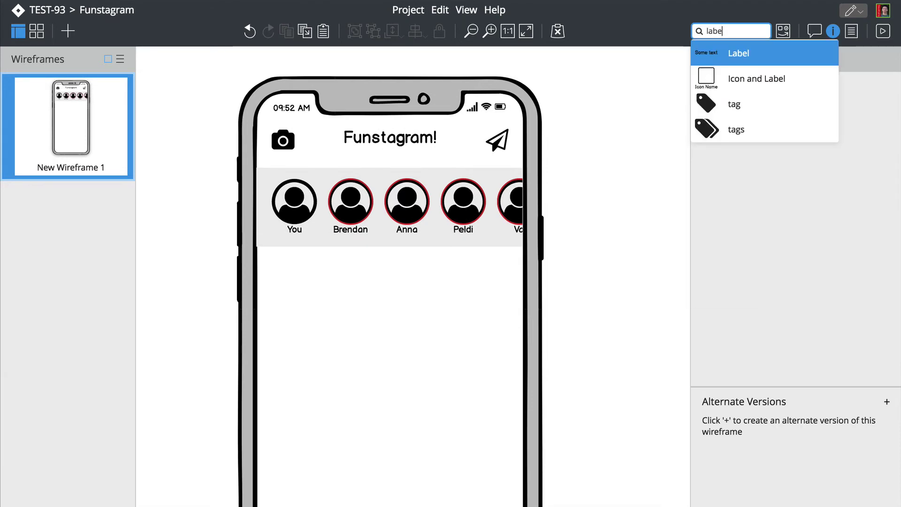
{"action": "key", "text": "Return"}
{"action": "key", "text": "Return"}
{"action": "type", "text": "Stories"}
{"action": "key", "text": "Return"}
{"action": "left_click_drag", "start_coordinate": [192, 95], "coordinate": [281, 179]}
{"action": "left_click", "coordinate": [191, 177]}
{"action": "left_click", "coordinate": [388, 169]}
{"action": "left_click_drag", "start_coordinate": [387, 168], "coordinate": [388, 163]}
{"action": "left_click", "coordinate": [280, 177]}
{"action": "key", "text": "Escape"}
Step: Add an Icon and Label with User Circle and the post author's name below the stories strip
{"action": "left_click", "coordinate": [732, 31]}
{"action": "type", "text": "ico"}
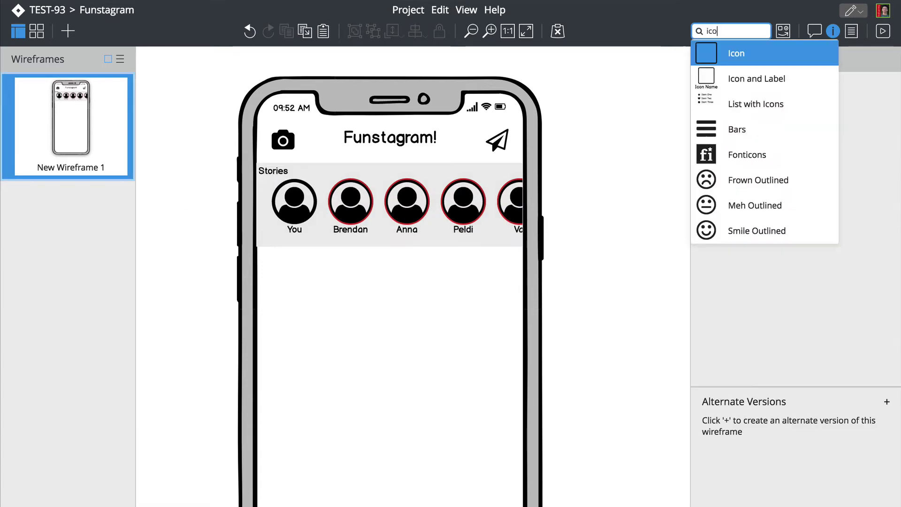
{"action": "key", "text": "Down"}
{"action": "key", "text": "Return"}
{"action": "left_click", "coordinate": [748, 305]}
{"action": "type", "text": "user"}
{"action": "left_click", "coordinate": [745, 364]}
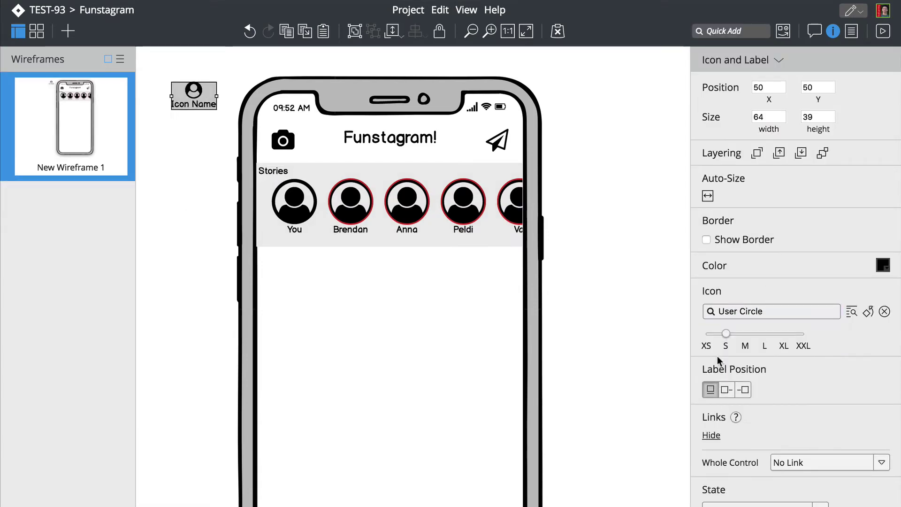
{"action": "left_click", "coordinate": [726, 389]}
{"action": "left_click_drag", "start_coordinate": [229, 97], "coordinate": [324, 270]}
{"action": "double_click", "coordinate": [325, 270]}
{"action": "type", "text": "Virgin"}
{"action": "key", "text": "Return"}
Step: Add a small Ellipsis Horizontal icon at the right end of the post header
{"action": "key", "text": "slash"}
{"action": "type", "text": "ell"}
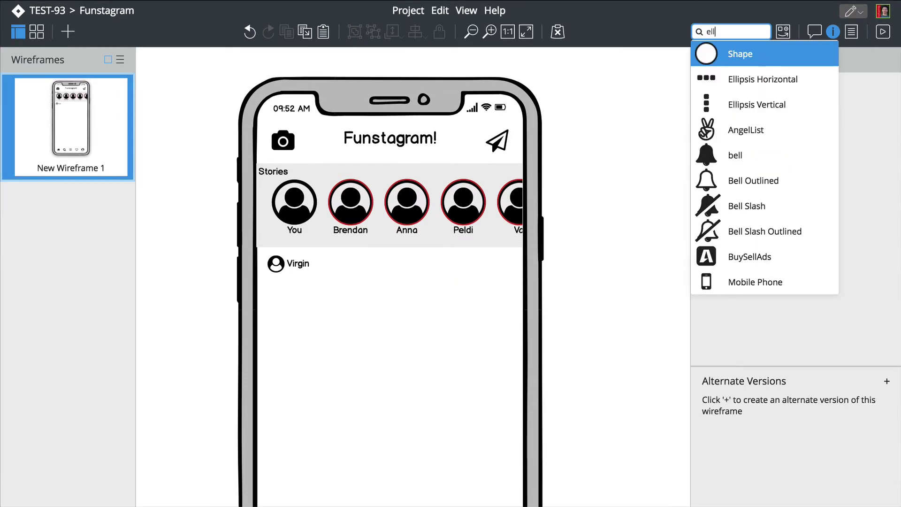
{"action": "key", "text": "Down"}
{"action": "key", "text": "Return"}
{"action": "left_click", "coordinate": [723, 292]}
{"action": "left_click_drag", "start_coordinate": [182, 88], "coordinate": [504, 263]}
{"action": "key", "text": "Escape"}
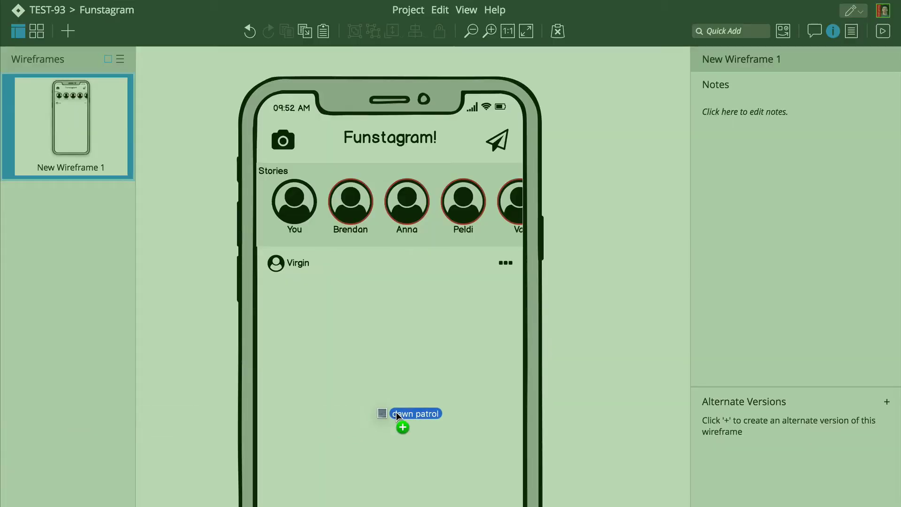
Step: Drop the dawn patrol photo into the post, crop it to the screen, and enable Sketch it!
{"action": "left_click_drag", "start_coordinate": [392, 412], "coordinate": [396, 416]}
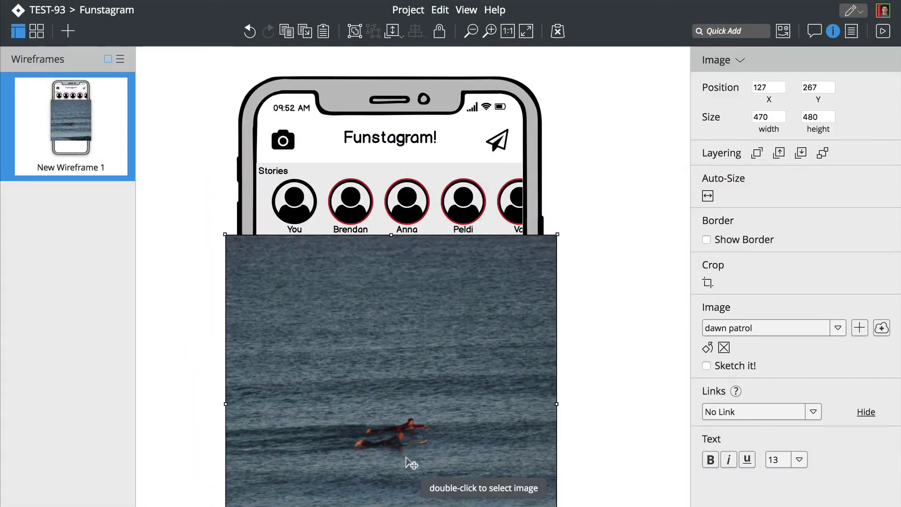
{"action": "left_click", "coordinate": [526, 31]}
{"action": "left_click_drag", "start_coordinate": [325, 292], "coordinate": [324, 319]}
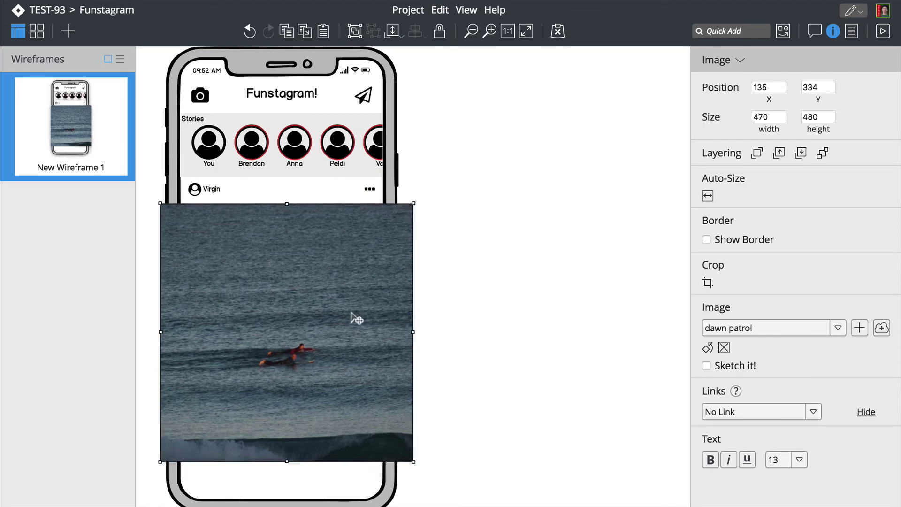
{"action": "left_click", "coordinate": [706, 283]}
{"action": "left_click_drag", "start_coordinate": [413, 461], "coordinate": [384, 461]}
{"action": "left_click_drag", "start_coordinate": [164, 462], "coordinate": [180, 461]}
{"action": "left_click", "coordinate": [252, 129]}
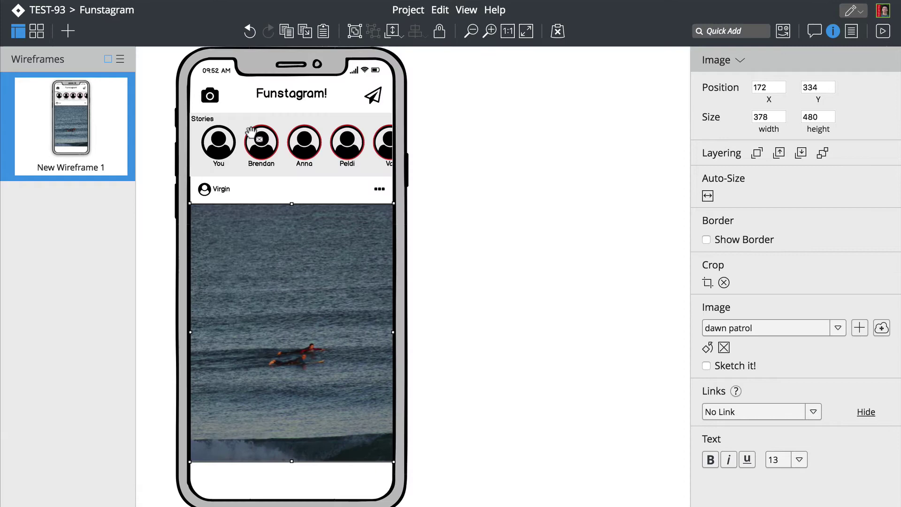
{"action": "left_click", "coordinate": [706, 365]}
{"action": "left_click", "coordinate": [452, 390]}
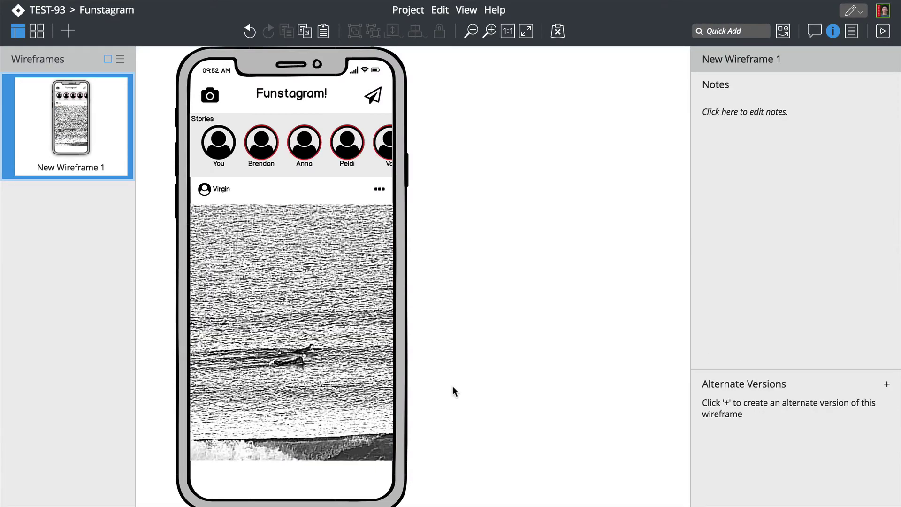
Step: Quick Add home, search, Plus Square Outlined, Heart Outlined and User Circle icons
{"action": "type", "text": "hom"}
{"action": "key", "text": "Return"}
{"action": "type", "text": "search"}
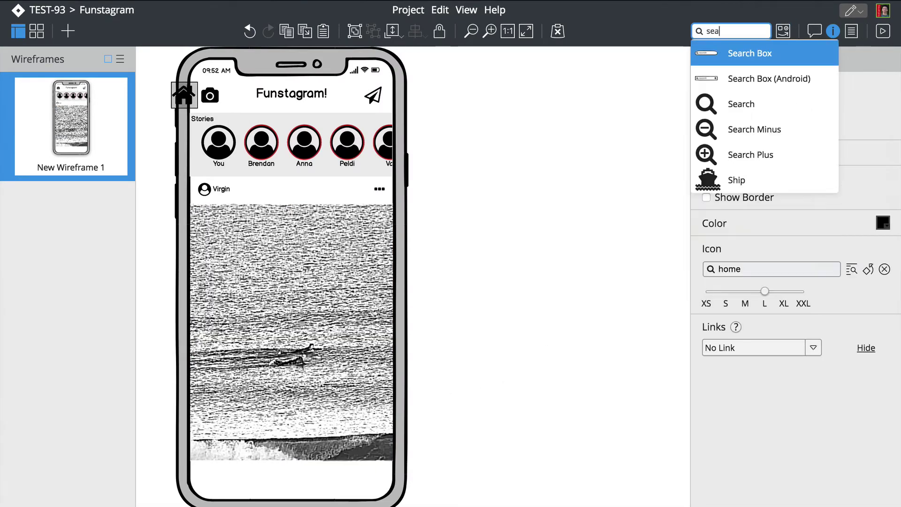
{"action": "key", "text": "Down"}
{"action": "key", "text": "Down"}
{"action": "key", "text": "Return"}
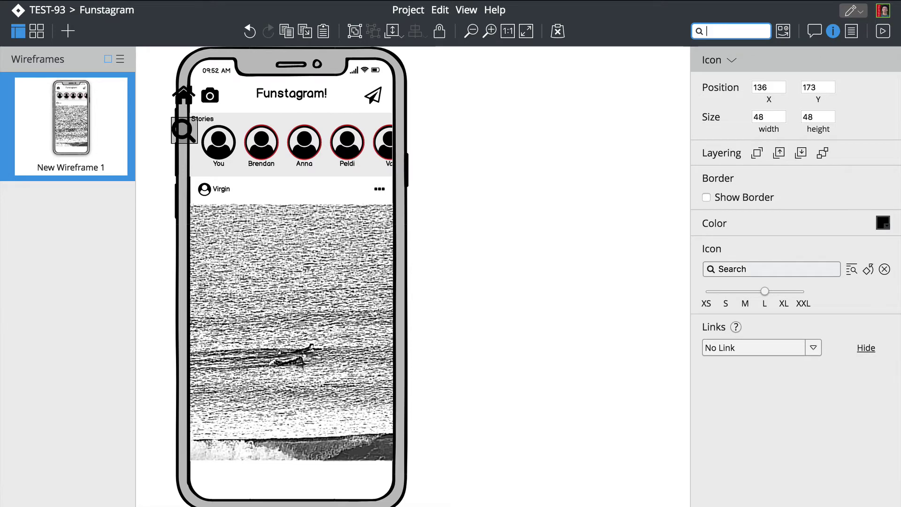
{"action": "type", "text": "plus"}
{"action": "key", "text": "Down"}
{"action": "key", "text": "Down"}
{"action": "key", "text": "Down"}
{"action": "key", "text": "Return"}
{"action": "type", "text": "heart"}
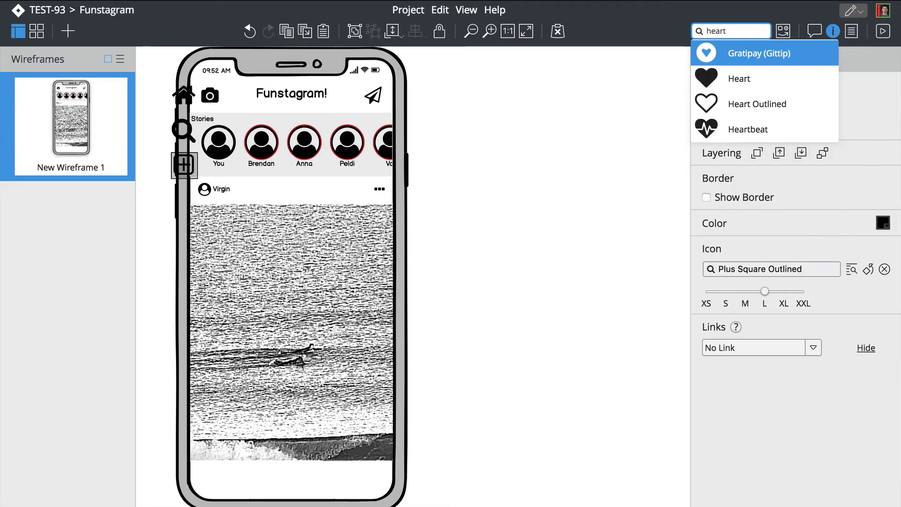
{"action": "key", "text": "Down"}
{"action": "key", "text": "Down"}
{"action": "key", "text": "Return"}
{"action": "type", "text": "user"}
{"action": "key", "text": "Down"}
{"action": "key", "text": "Return"}
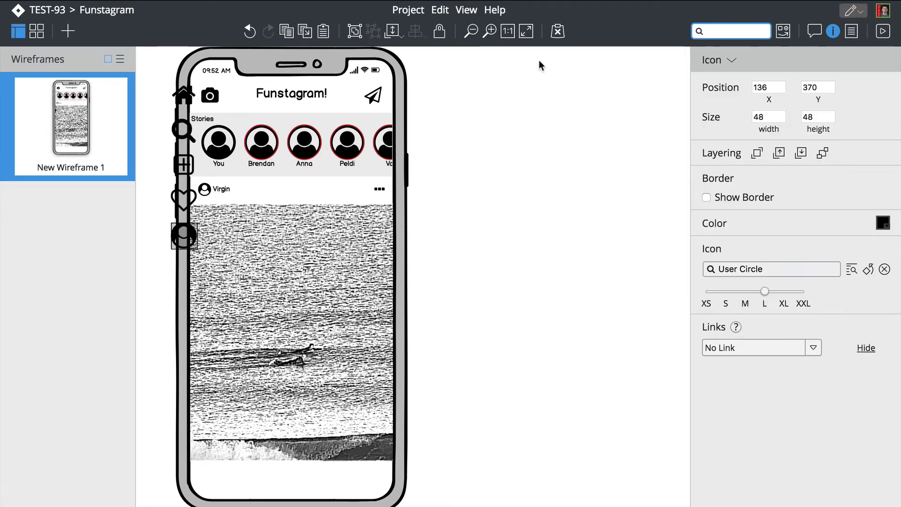
Step: Resize the five icons to medium, line them up along the bottom bar and distribute them evenly
{"action": "left_click_drag", "start_coordinate": [153, 85], "coordinate": [196, 258]}
{"action": "left_click_drag", "start_coordinate": [764, 315], "coordinate": [746, 315]}
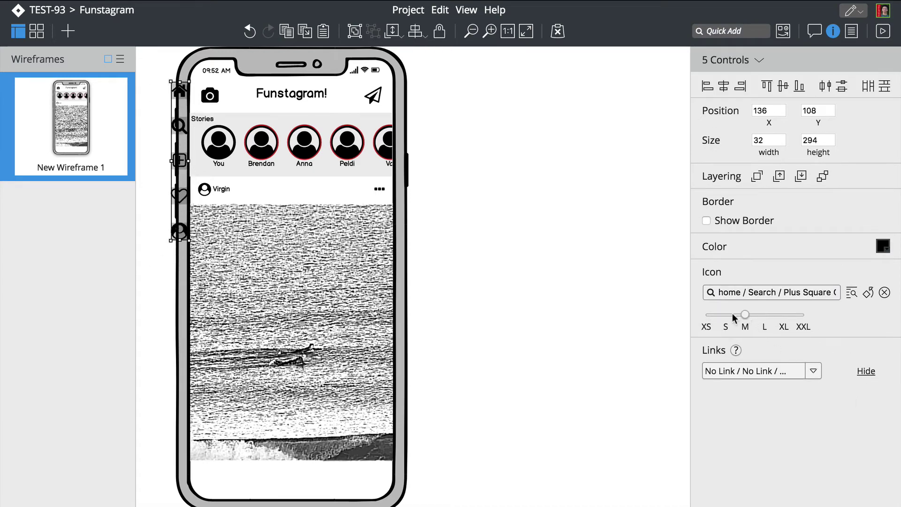
{"action": "left_click_drag", "start_coordinate": [182, 232], "coordinate": [336, 482]}
{"action": "left_click", "coordinate": [439, 429]}
{"action": "left_click", "coordinate": [352, 451]}
{"action": "left_click_drag", "start_coordinate": [373, 406], "coordinate": [312, 477]}
{"action": "left_click_drag", "start_coordinate": [373, 372], "coordinate": [282, 477]}
{"action": "left_click_drag", "start_coordinate": [373, 337], "coordinate": [210, 477]}
{"action": "left_click_drag", "start_coordinate": [450, 491], "coordinate": [193, 466]}
{"action": "left_click", "coordinate": [868, 86]}
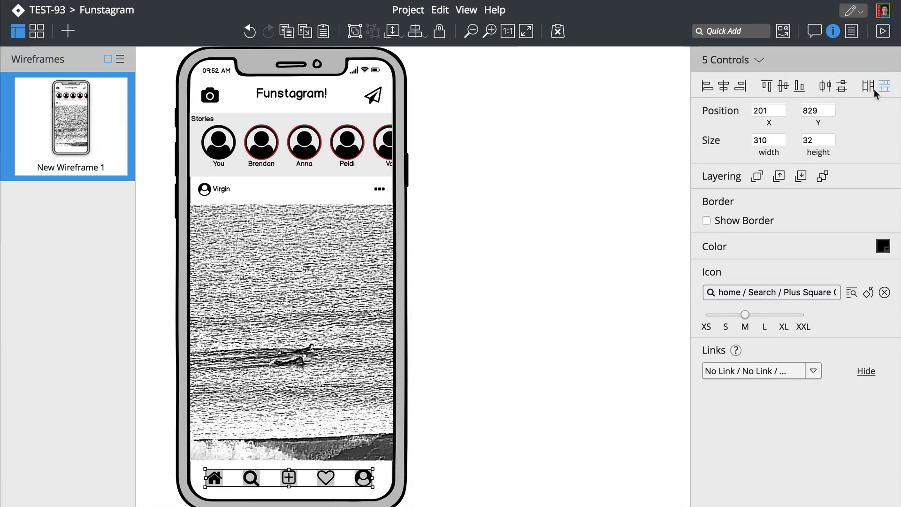
{"action": "left_click", "coordinate": [462, 428]}
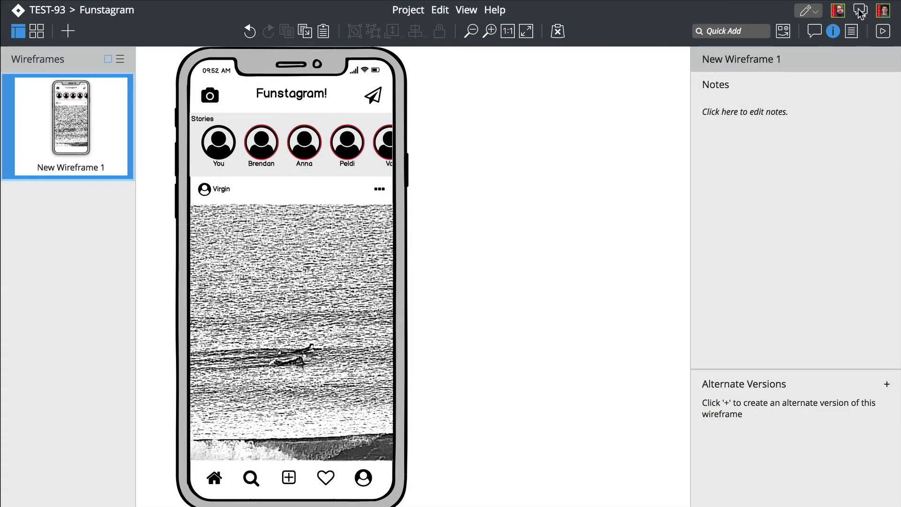
Step: Send the teammate a 'Just getting started here!' greeting in the members chat, then minimize it
{"action": "left_click", "coordinate": [858, 11]}
{"action": "type", "text": "Hi Brendan"}
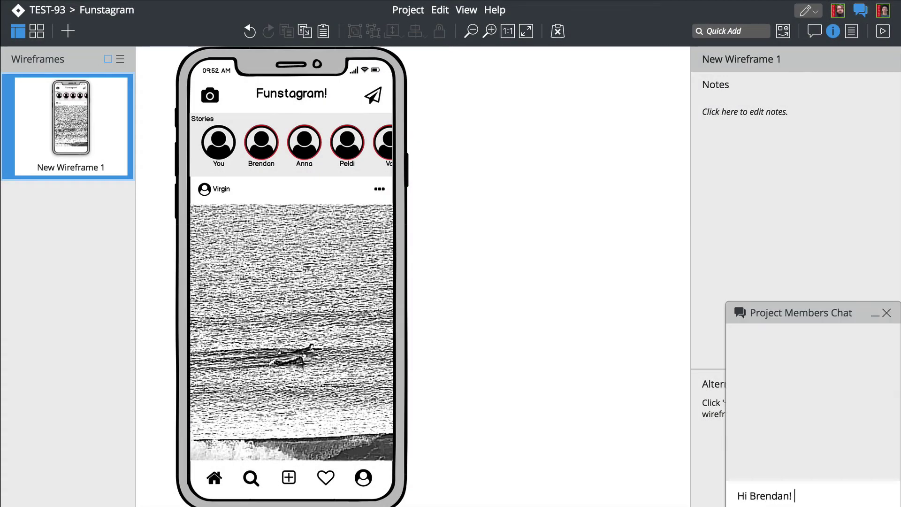
{"action": "type", "text": "! Just getting started here!"}
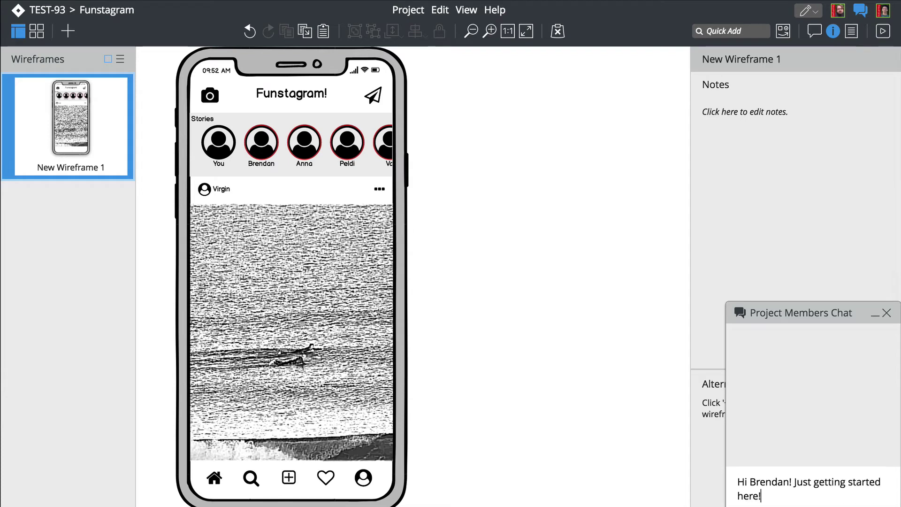
{"action": "key", "text": "Return"}
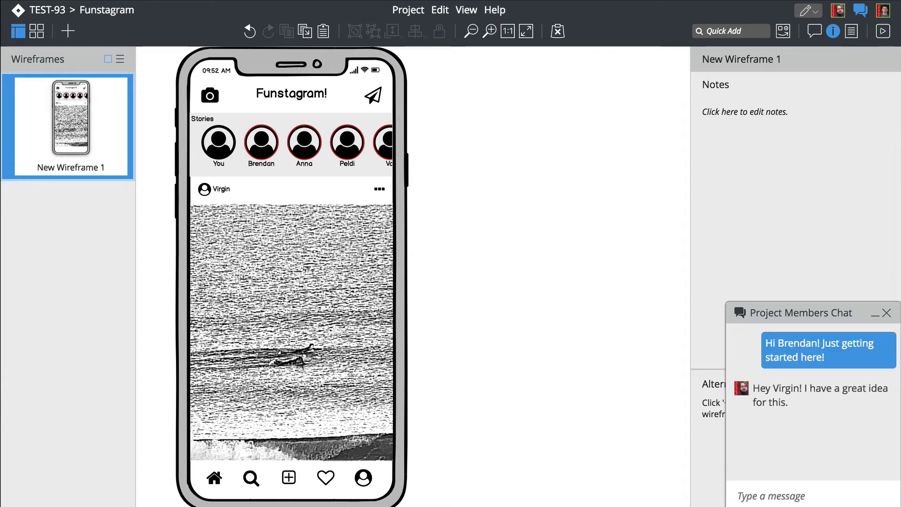
{"action": "left_click", "coordinate": [874, 315]}
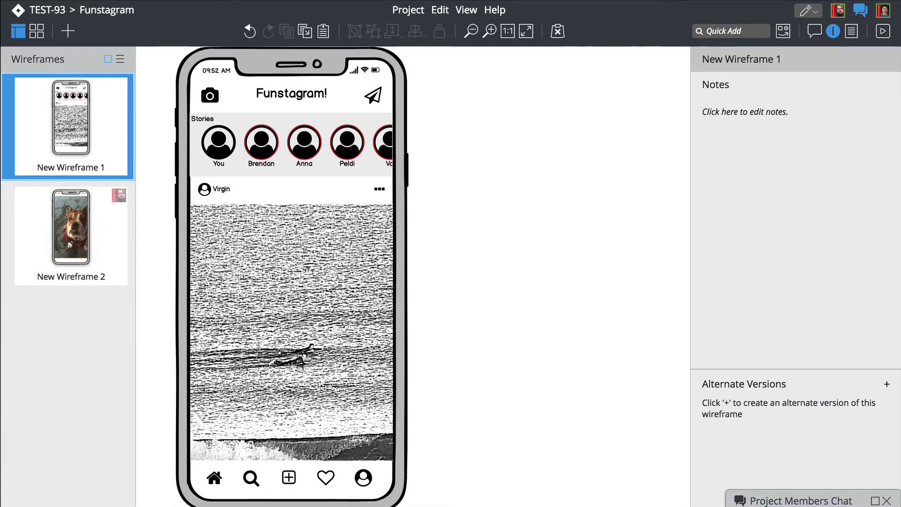
Step: On New Wireframe 2, pin callout 1 on the document icon asking 'What does this button do?'
{"action": "left_click", "coordinate": [58, 243]}
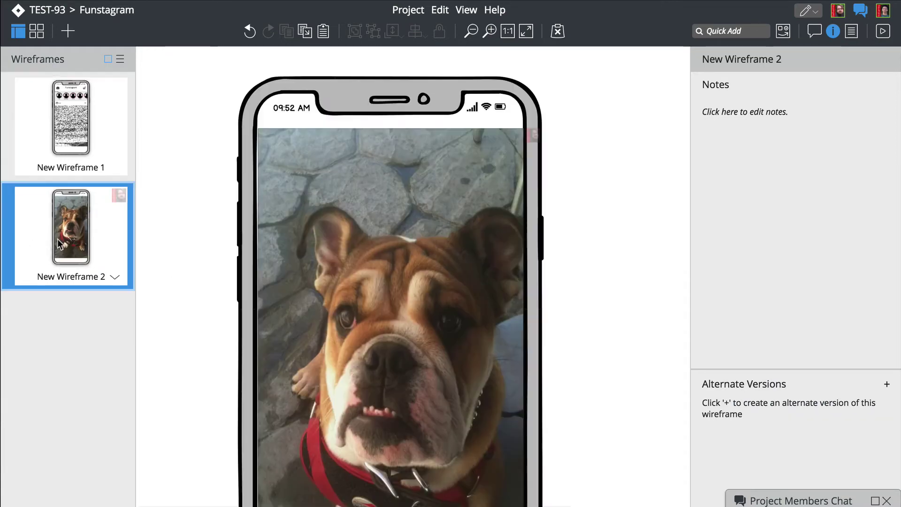
{"action": "left_click", "coordinate": [526, 31]}
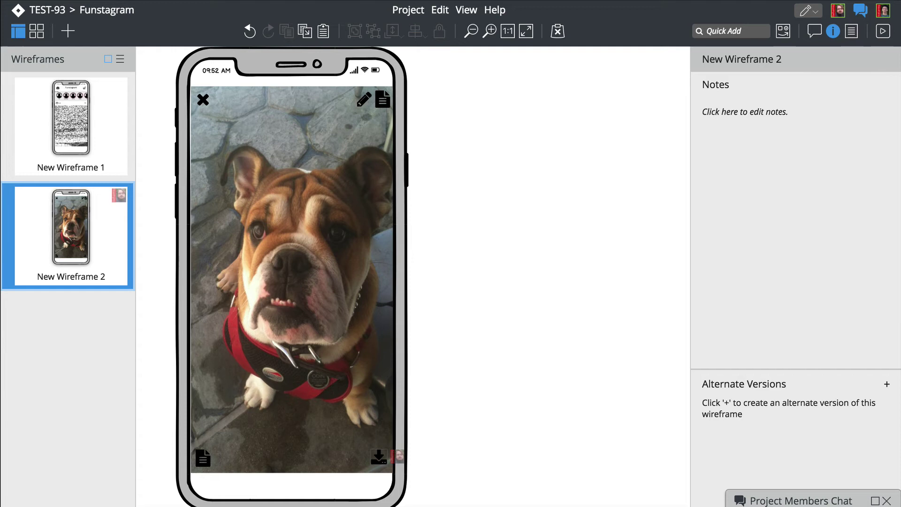
{"action": "left_click", "coordinate": [814, 32]}
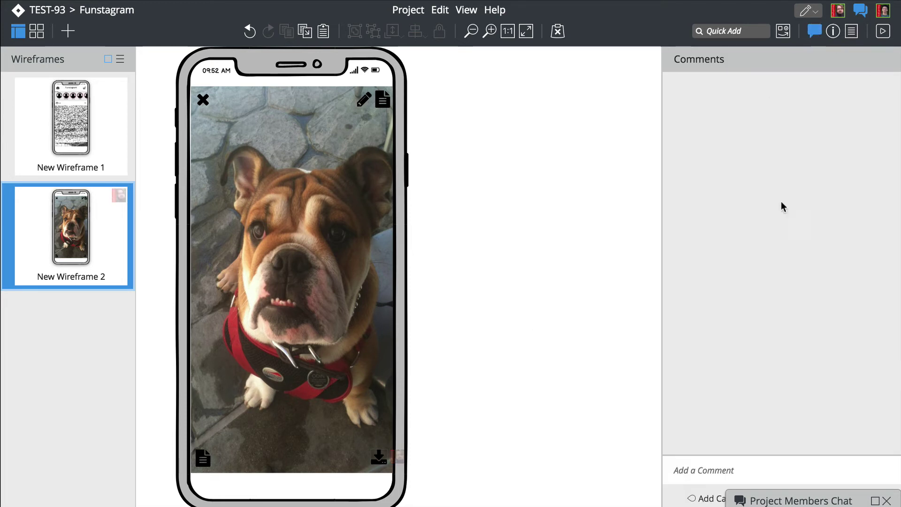
{"action": "left_click", "coordinate": [888, 498]}
{"action": "mouse_move", "coordinate": [641, 475]}
{"action": "left_mouse_down"}
{"action": "mouse_move", "coordinate": [428, 105]}
{"action": "mouse_move", "coordinate": [412, 102]}
{"action": "left_mouse_up"}
{"action": "type", "text": "Wha"}
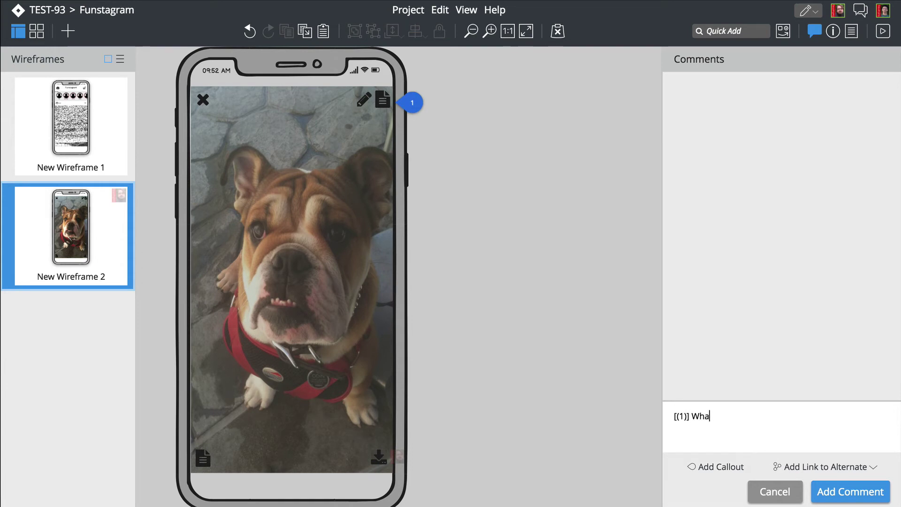
{"action": "type", "text": "t does this button do?"}
{"action": "left_click", "coordinate": [850, 491]}
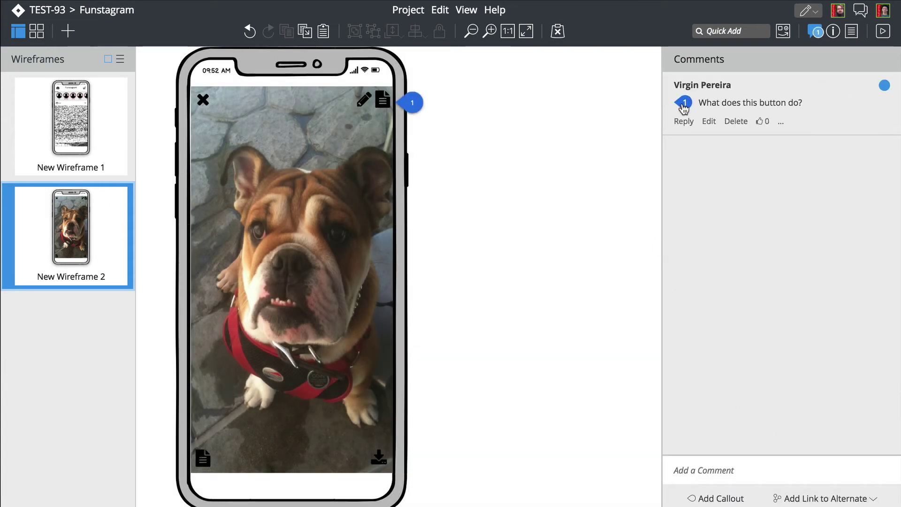
Step: Reopen the comments and like the teammate's reply to the callout question
{"action": "left_click", "coordinate": [814, 31]}
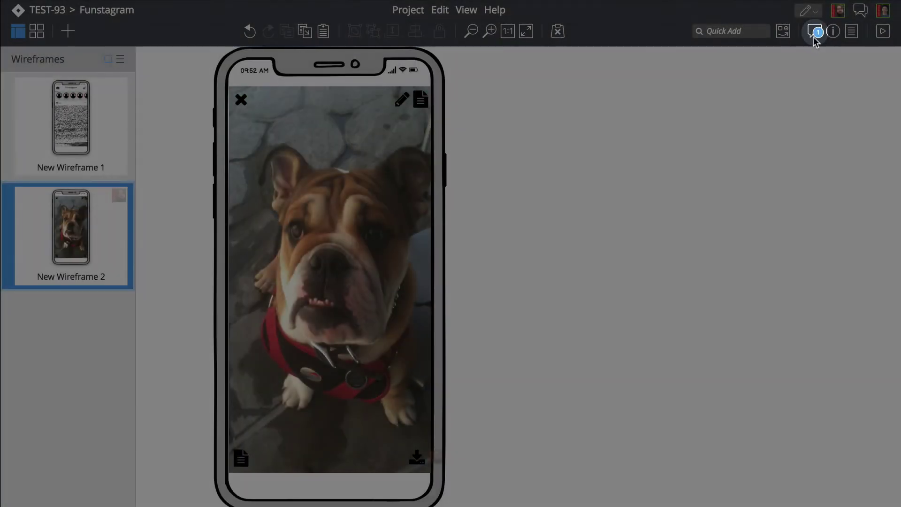
{"action": "left_click", "coordinate": [815, 31]}
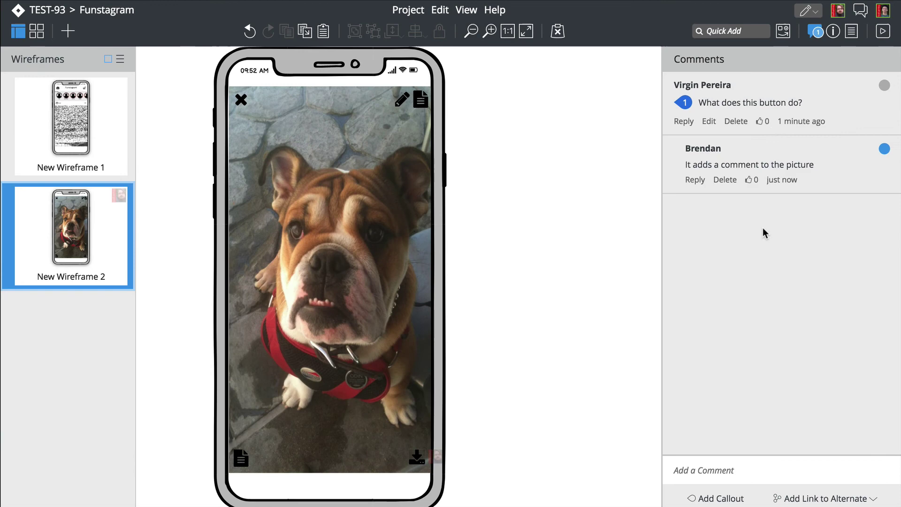
{"action": "left_click", "coordinate": [748, 179]}
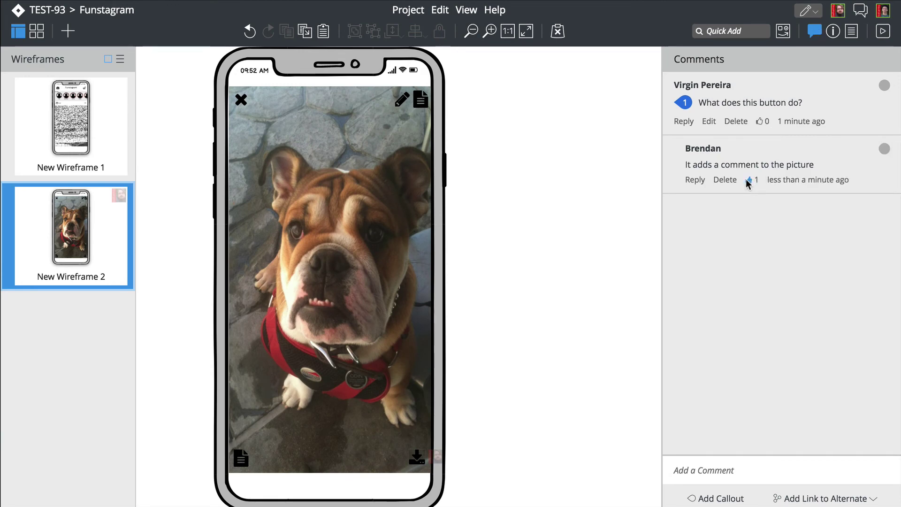
{"action": "left_click", "coordinate": [831, 32]}
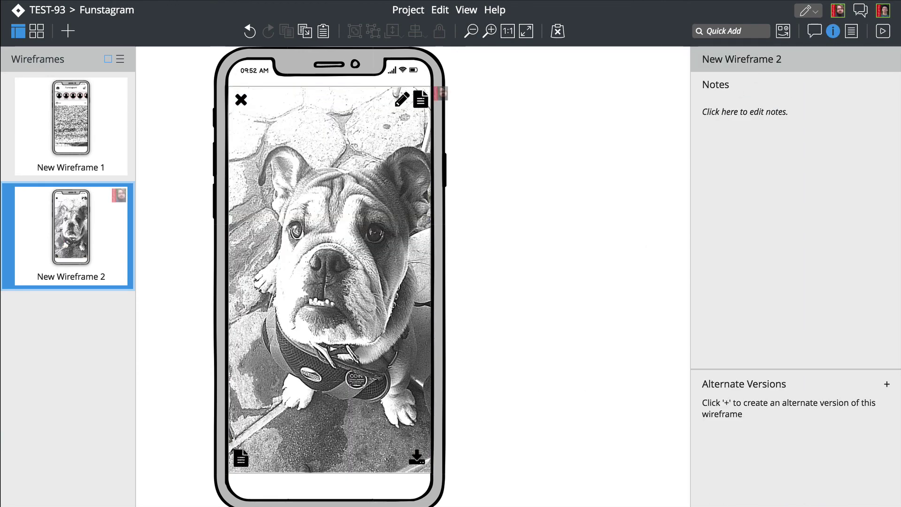
Step: Rename the first wireframe 'Home' and the second 'Photo', then display Home on the canvas
{"action": "double_click", "coordinate": [71, 167]}
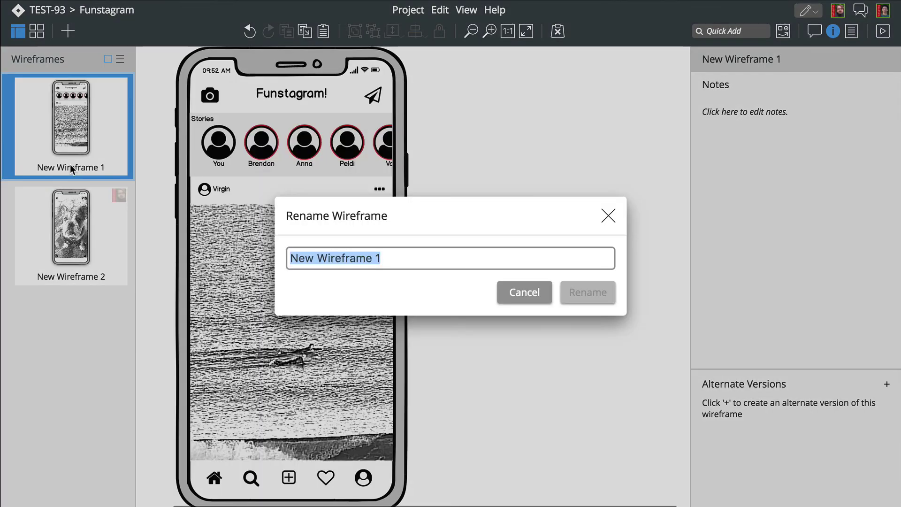
{"action": "type", "text": "Home"}
{"action": "left_click", "coordinate": [587, 292]}
{"action": "double_click", "coordinate": [86, 278]}
{"action": "type", "text": "Photo"}
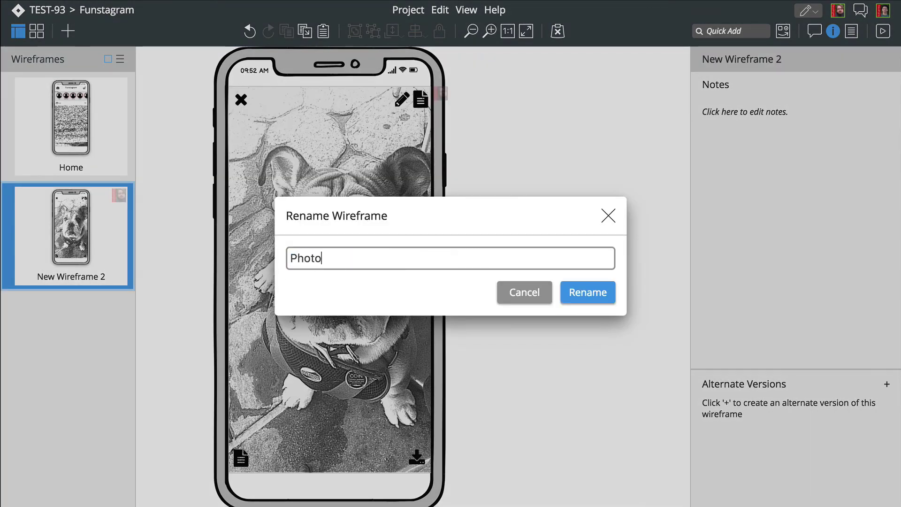
{"action": "left_click", "coordinate": [581, 294]}
{"action": "left_click", "coordinate": [43, 115]}
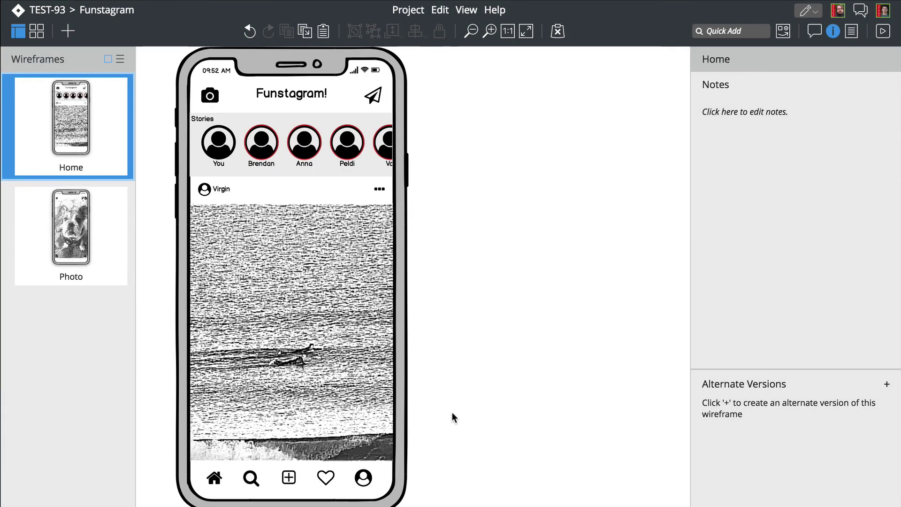
Step: Save the project and return to Jira issue TEST-9 via the issue key breadcrumb
{"action": "left_click", "coordinate": [40, 11]}
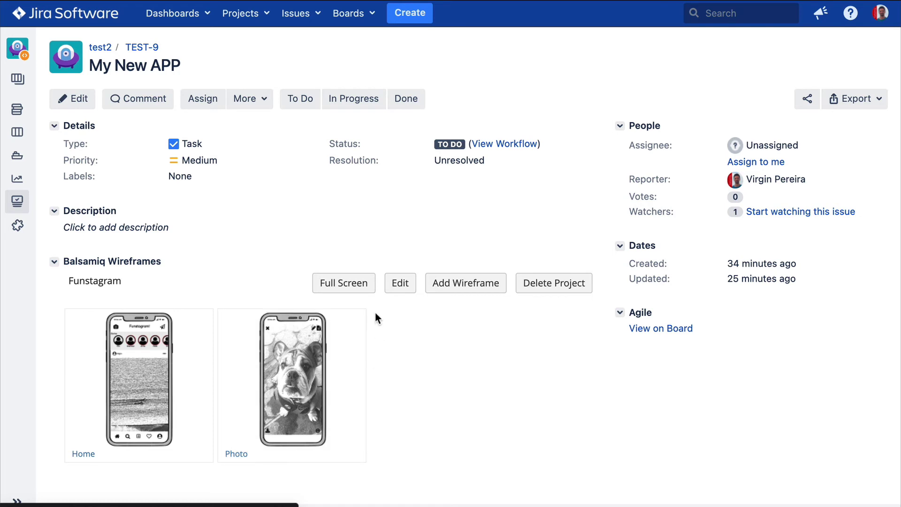
{"action": "left_click", "coordinate": [354, 289]}
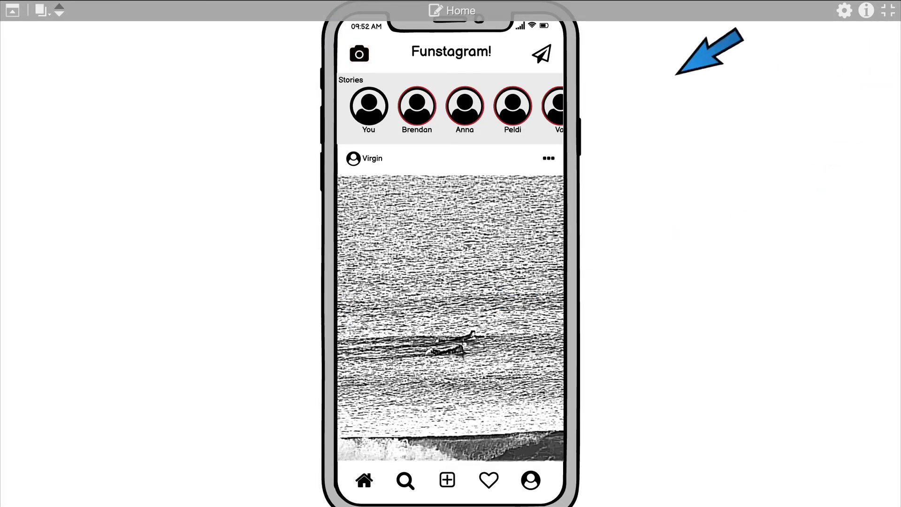
{"action": "left_click", "coordinate": [358, 56]}
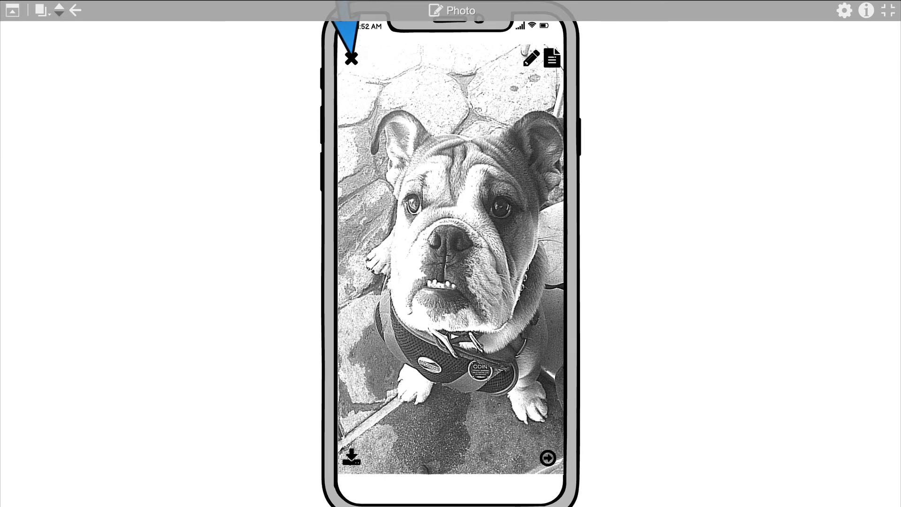
{"action": "key", "text": "Escape"}
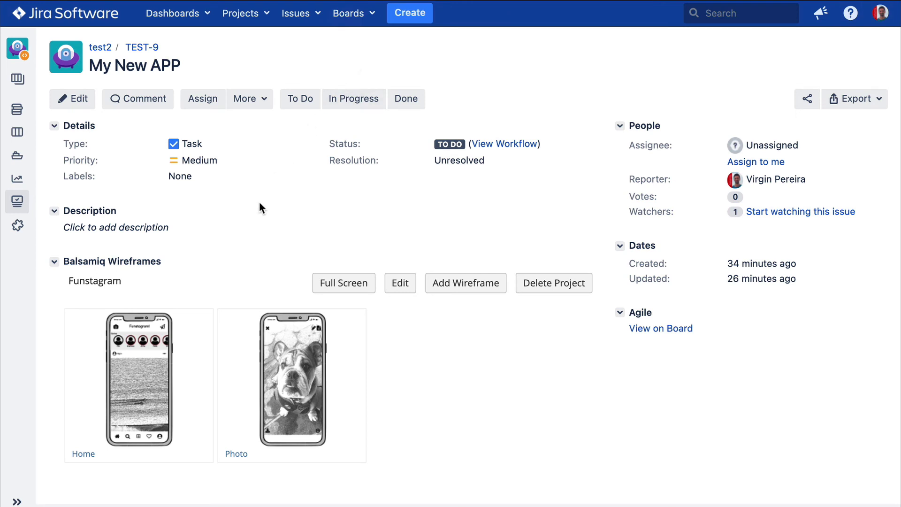
Step: Turn on Automatically Export PNGs to Jira on Exit in the Home project, then exit to TEST-9
{"action": "mouse_move", "coordinate": [191, 334]}
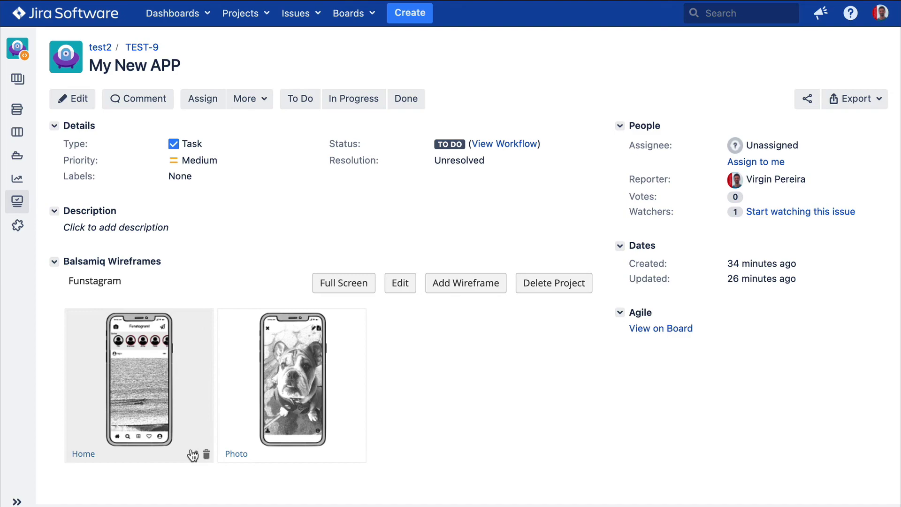
{"action": "left_click", "coordinate": [194, 455]}
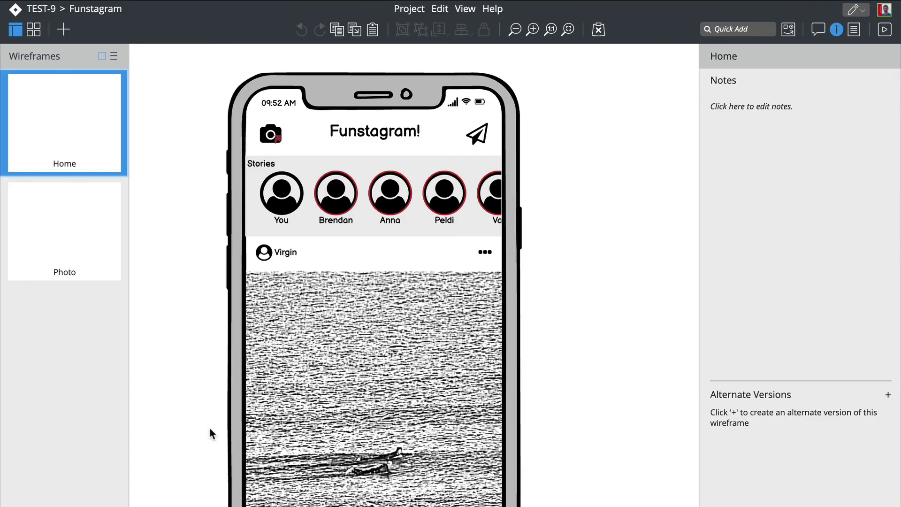
{"action": "left_click", "coordinate": [398, 14]}
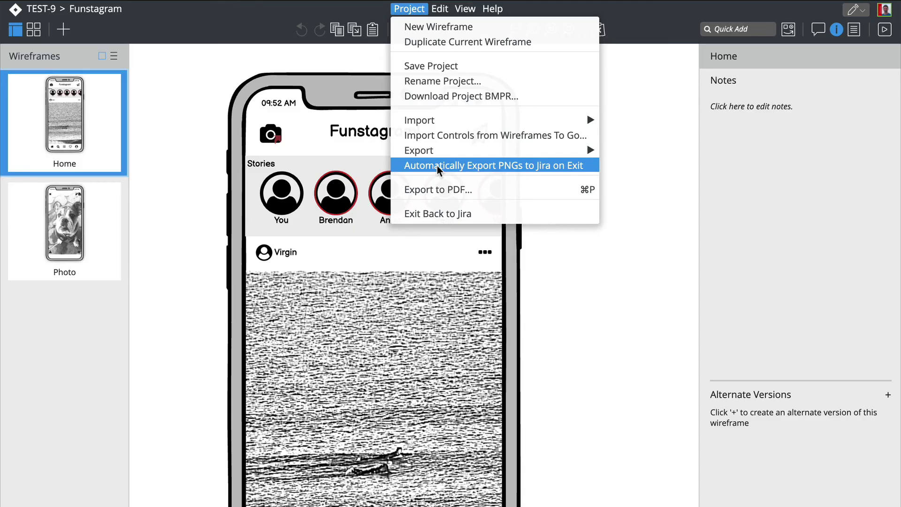
{"action": "left_click", "coordinate": [437, 167]}
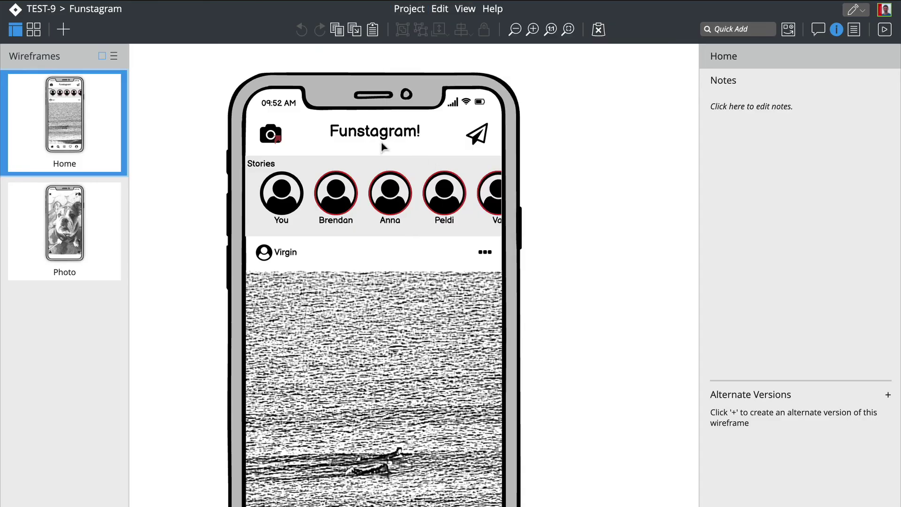
{"action": "left_click", "coordinate": [35, 11]}
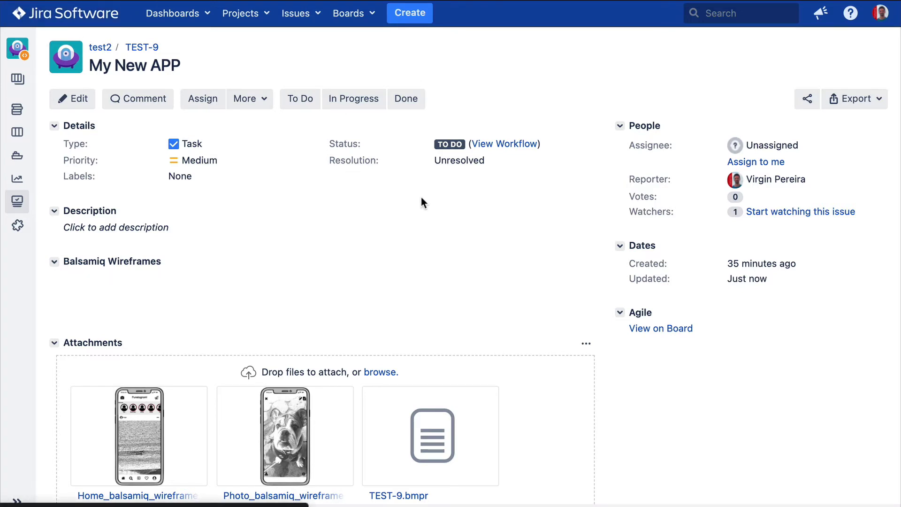
{"action": "scroll", "coordinate": [476, 226], "scroll_direction": "down", "scroll_amount": 3}
{"action": "left_click", "coordinate": [136, 315]}
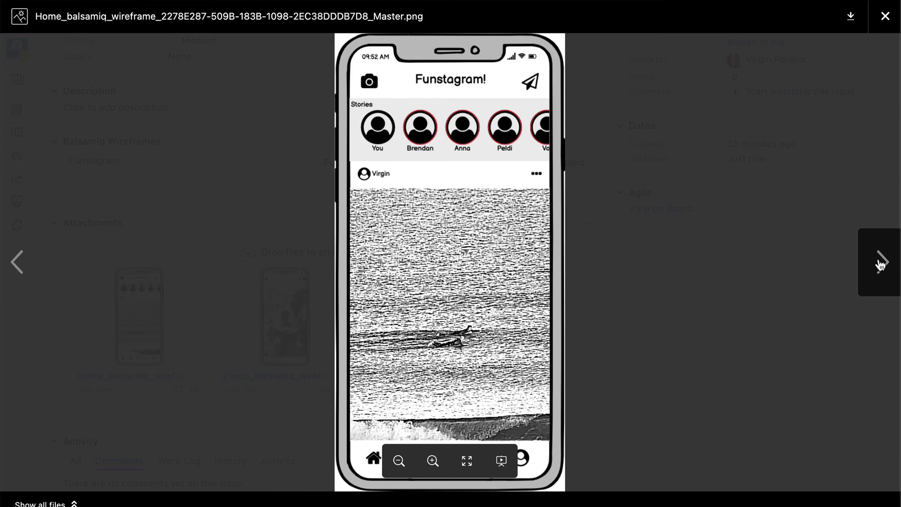
{"action": "left_click", "coordinate": [880, 263]}
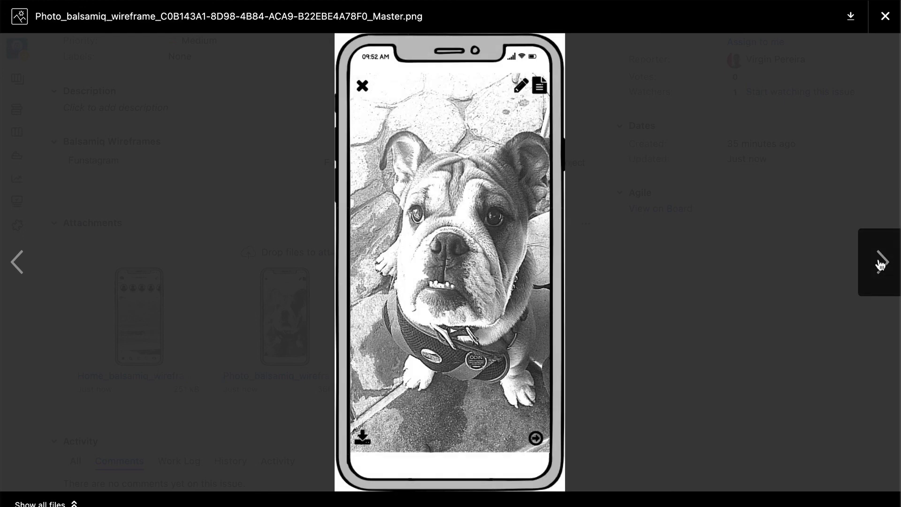
{"action": "left_click", "coordinate": [883, 18]}
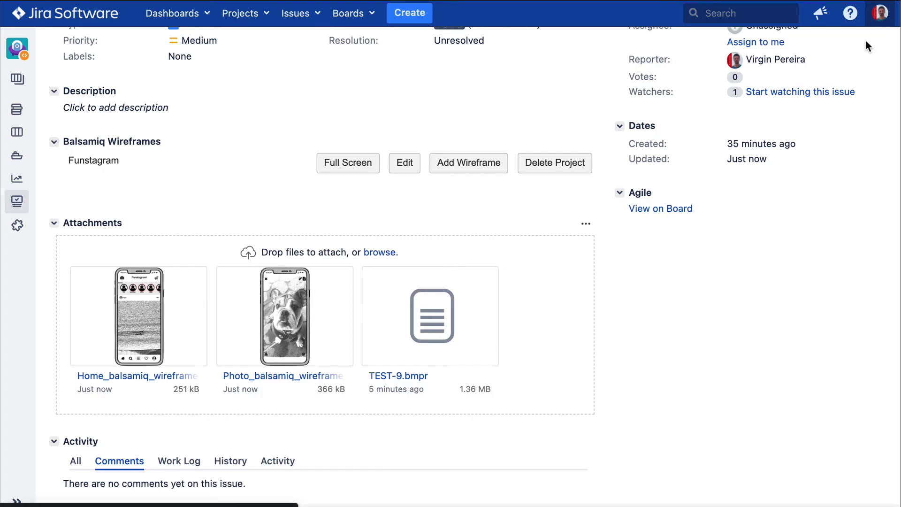
{"action": "scroll", "coordinate": [728, 341], "scroll_direction": "up", "scroll_amount": 3}
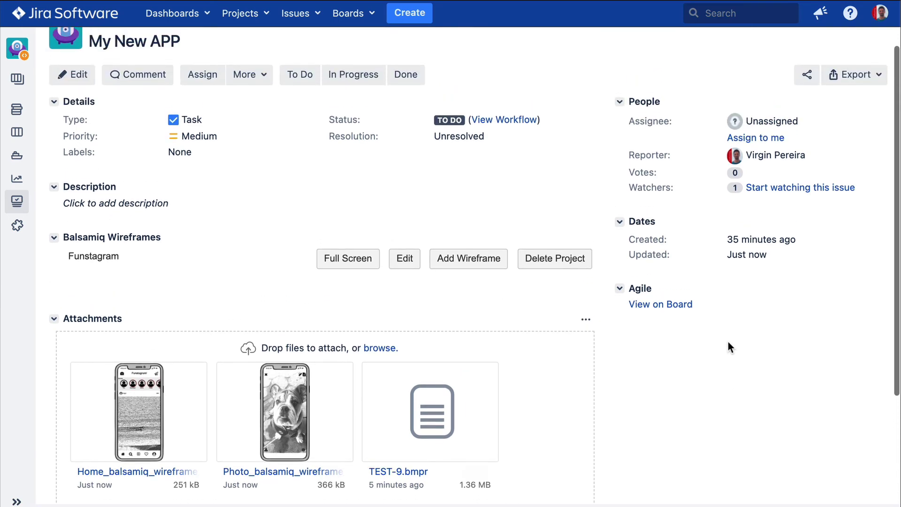
{"action": "scroll", "coordinate": [728, 342], "scroll_direction": "up", "scroll_amount": 1}
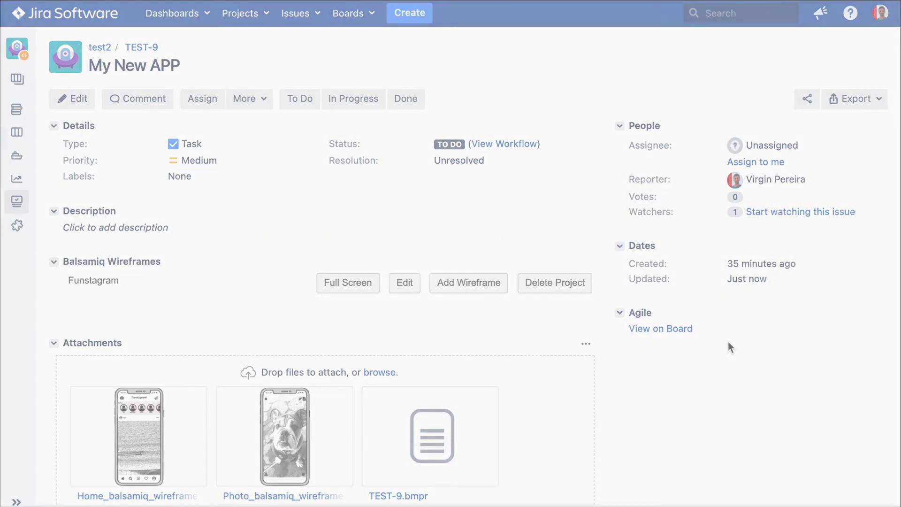